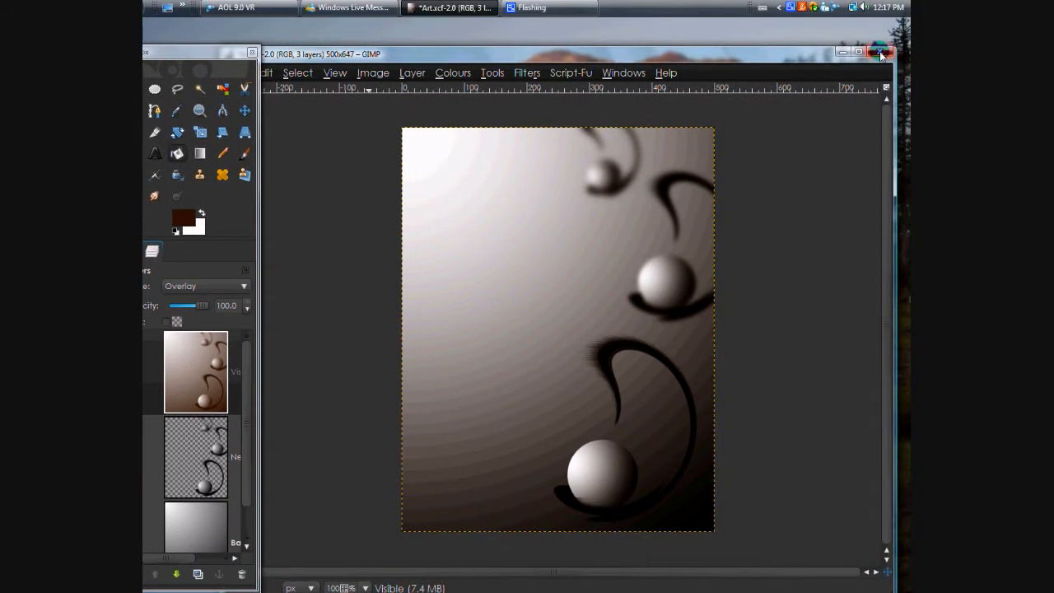
Close the current artwork and create a new 500 × 647 pixel image
left_click(880, 54)
left_click(609, 377)
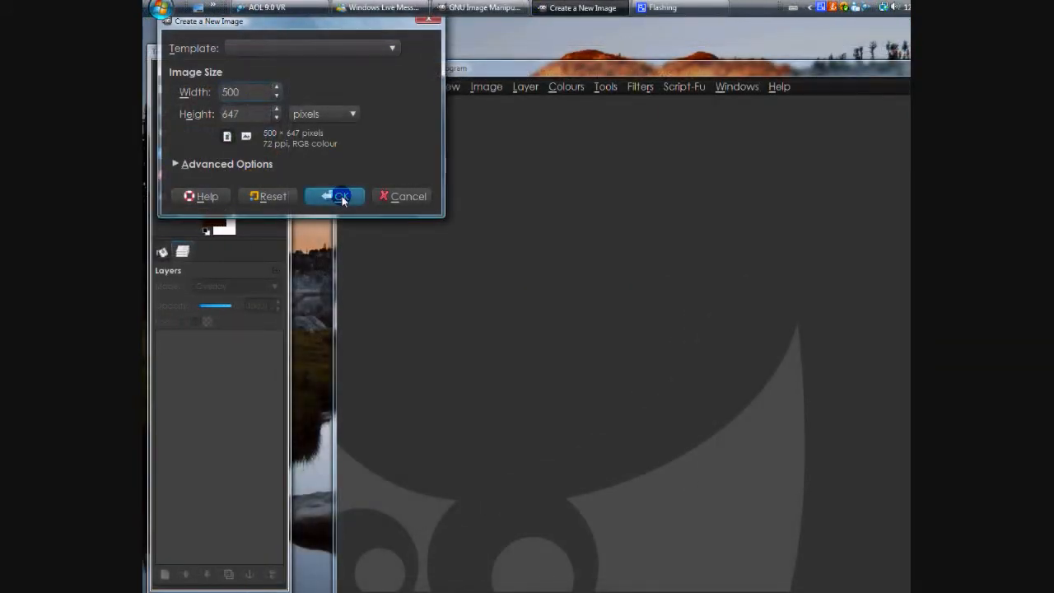
left_click(341, 198)
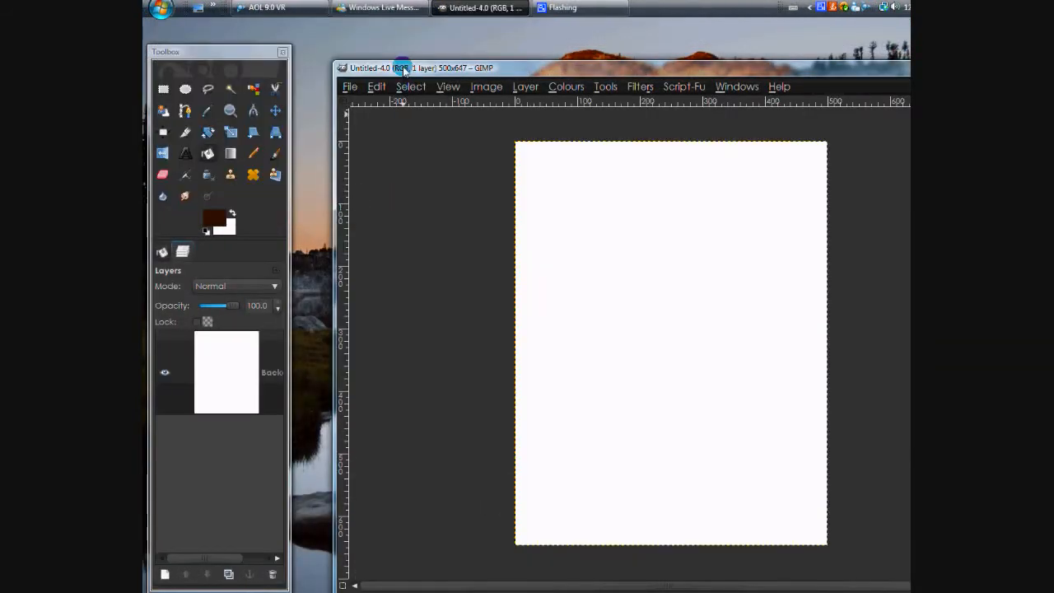
Add a new transparent layer above the white background
left_click_drag(414, 74, 378, 53)
left_click(164, 529)
left_click(330, 293)
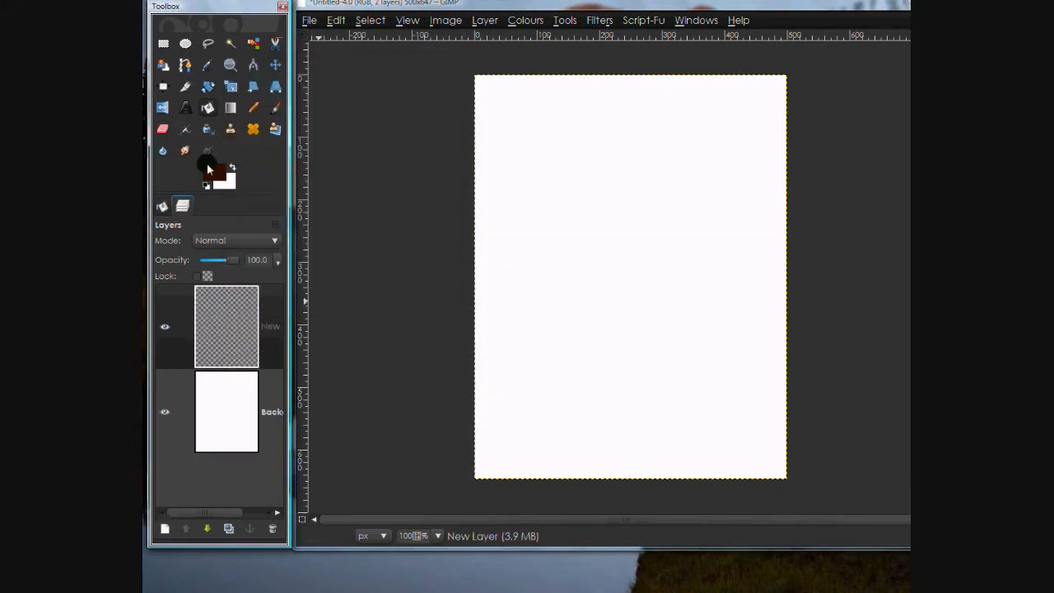
Draw a three-anchor path running diagonally from the canvas's upper-left corner through its centre to the lower-right corner
left_click(184, 112)
left_click_drag(447, 47, 416, 43)
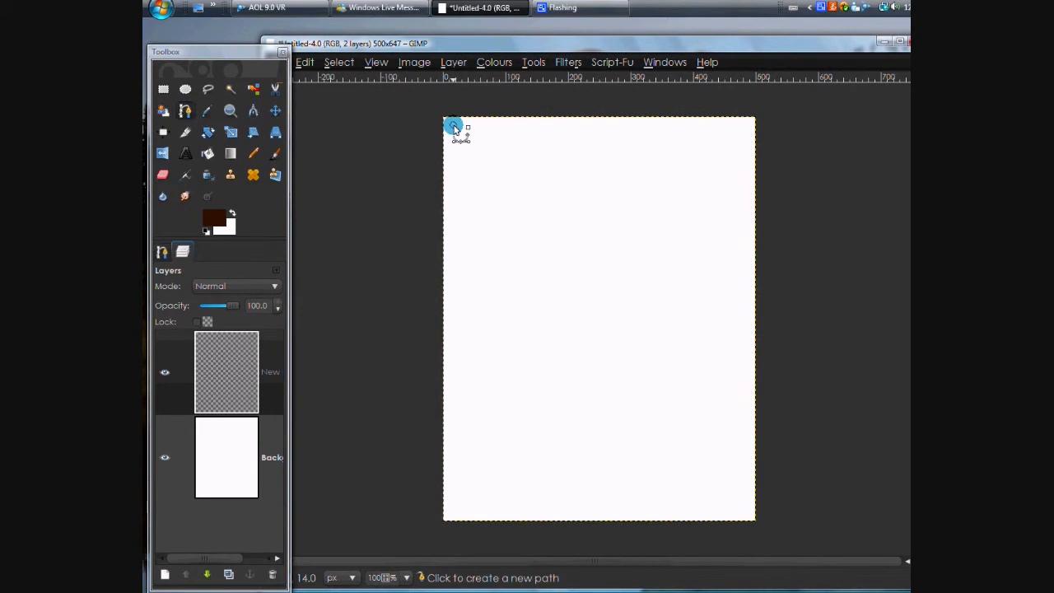
left_click(453, 125)
left_click(607, 312)
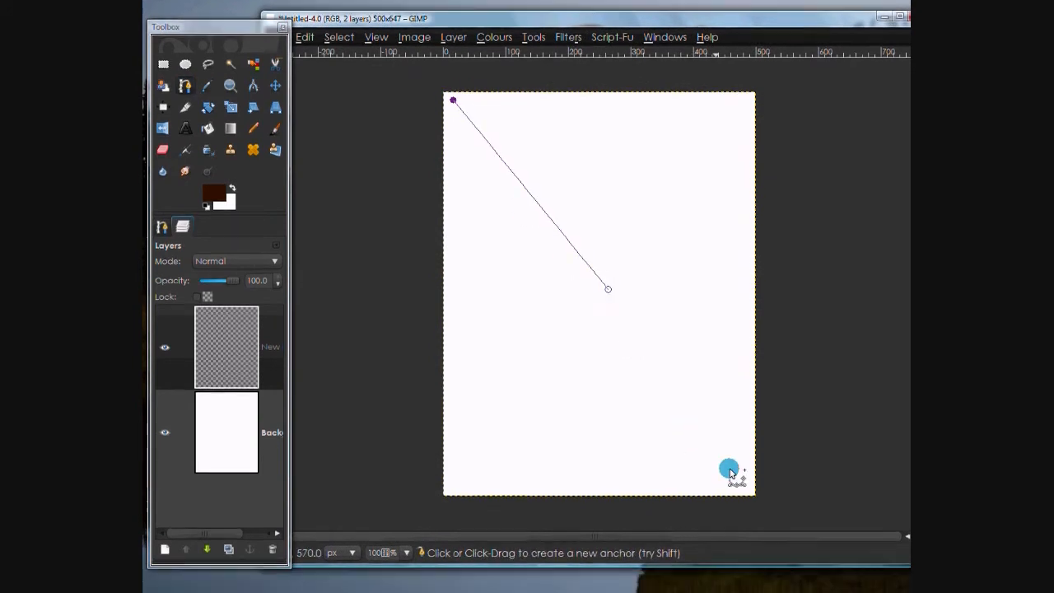
left_click(746, 491)
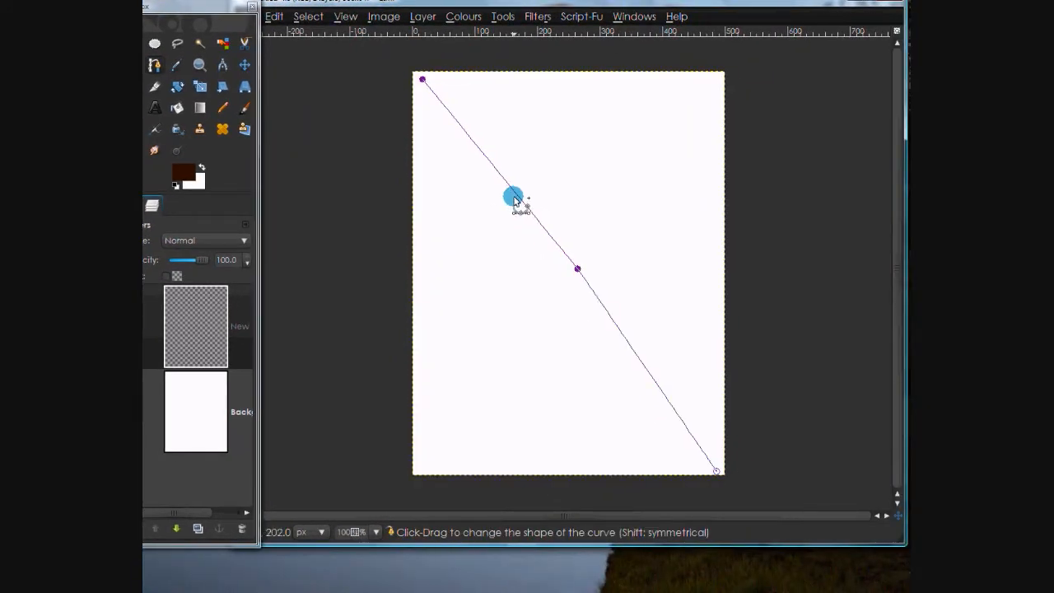
Bend the upper path segment outward to the upper right and the lower segment toward the lower left
left_click_drag(516, 192, 529, 164)
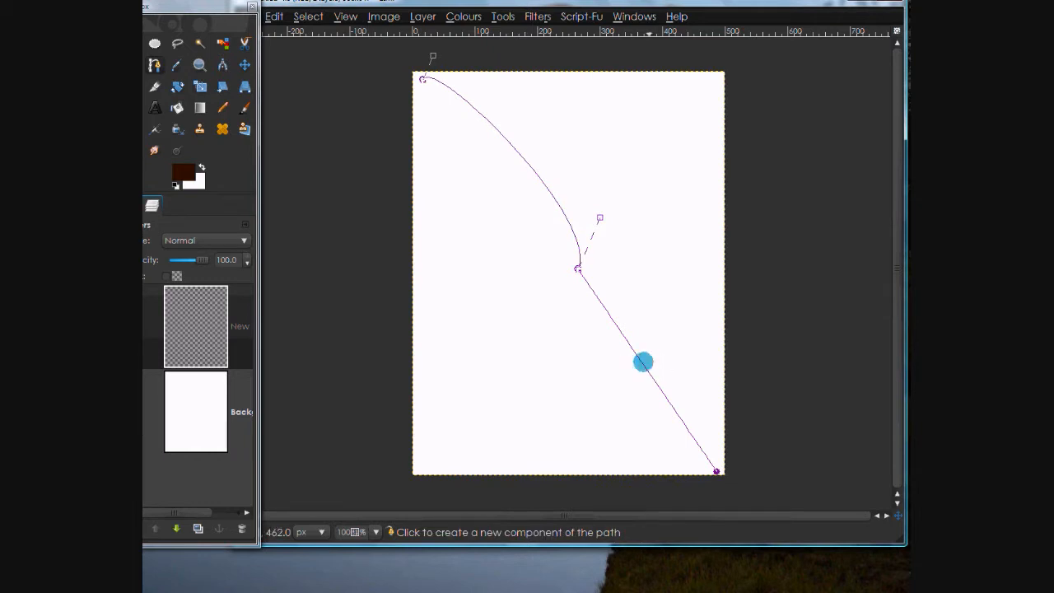
left_click_drag(644, 366, 623, 379)
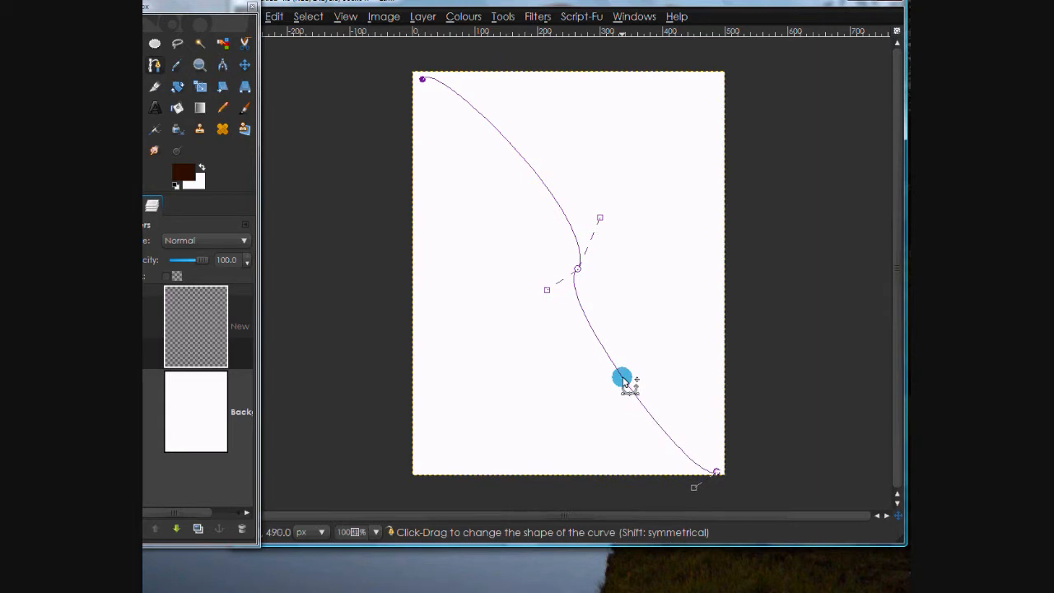
left_click_drag(622, 380, 623, 387)
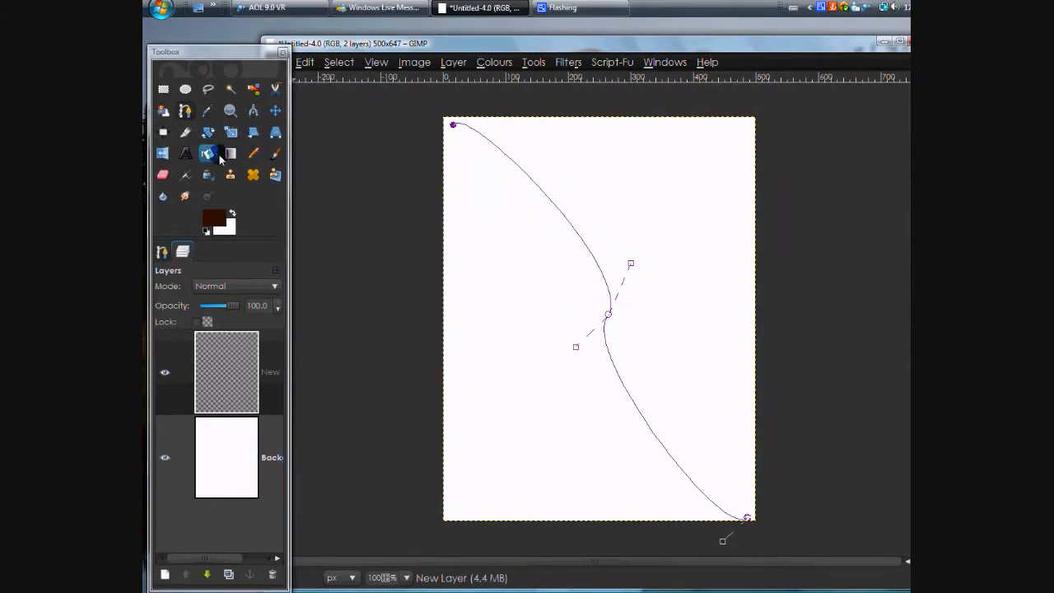
Choose the Paintbrush tool with the Sand Dunes (AP) brush at scale 1.00
left_click(274, 153)
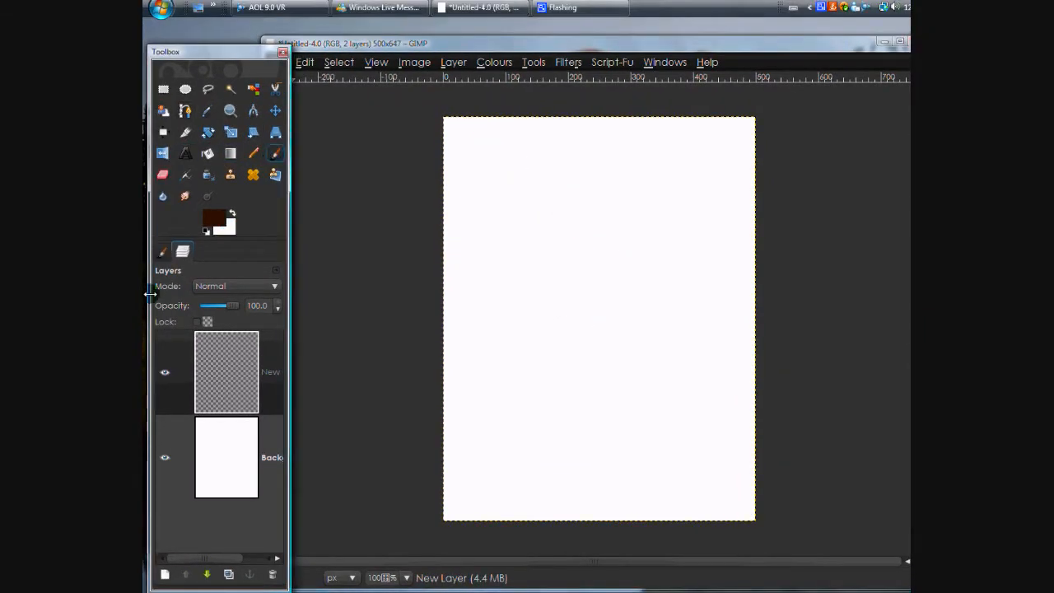
left_click(163, 251)
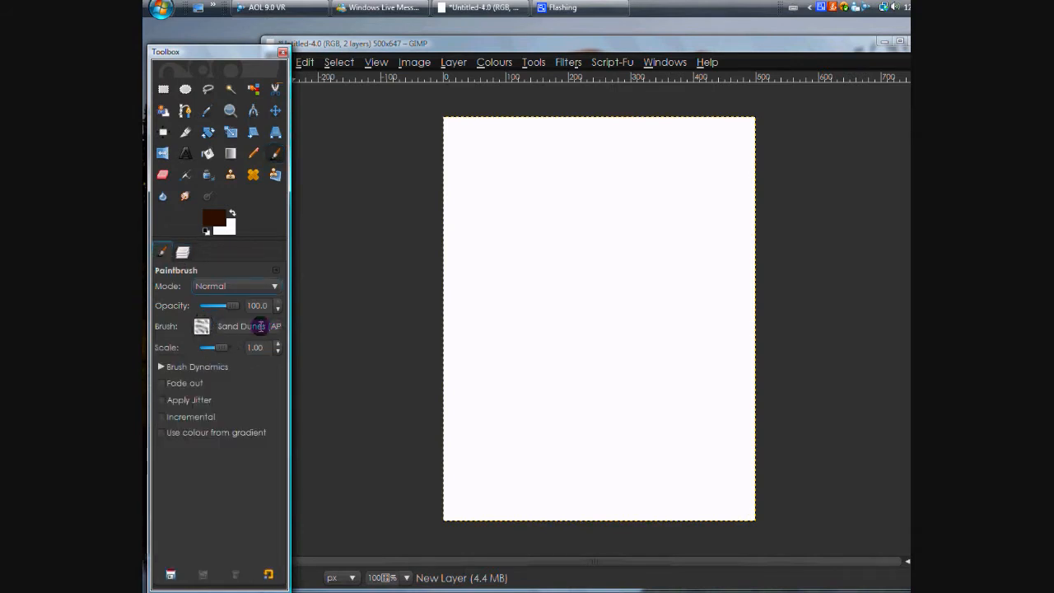
left_click(202, 327)
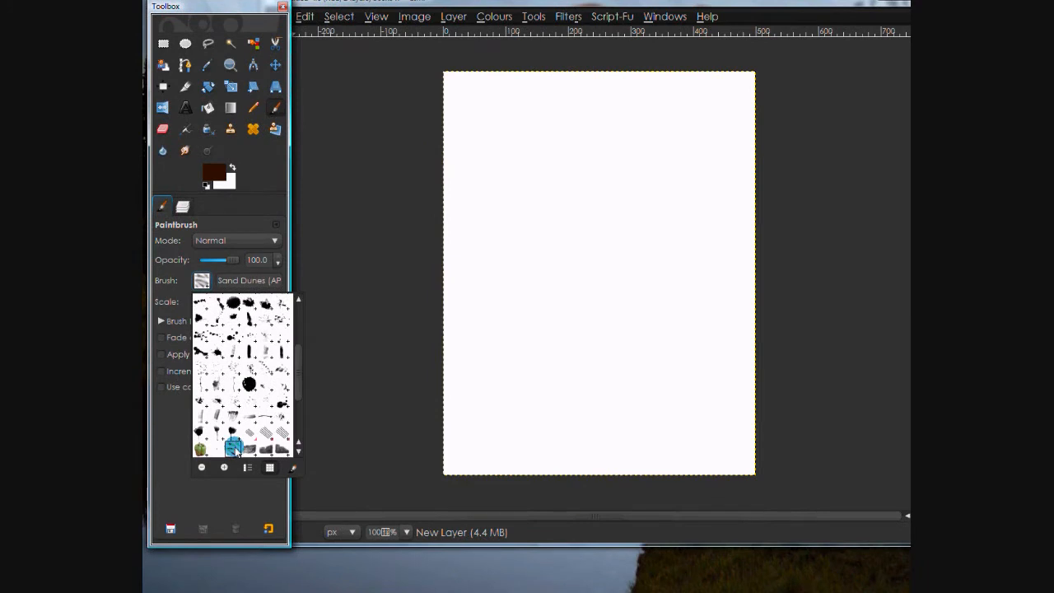
left_click(166, 450)
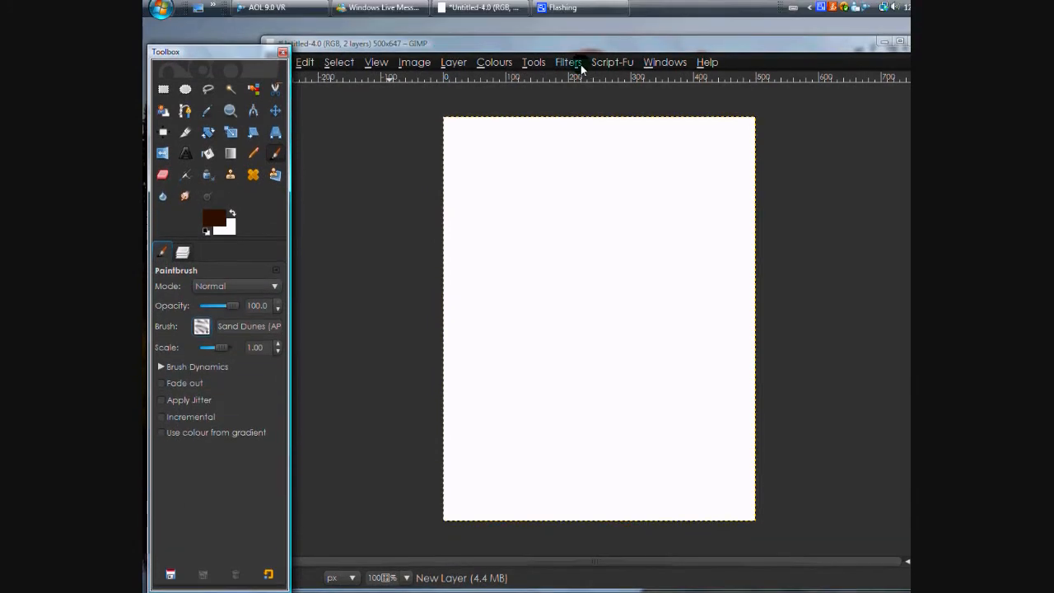
Check the spacing setting of the Sand Dunes (AP) brush in the Brushes dialog, then close it
left_click(662, 63)
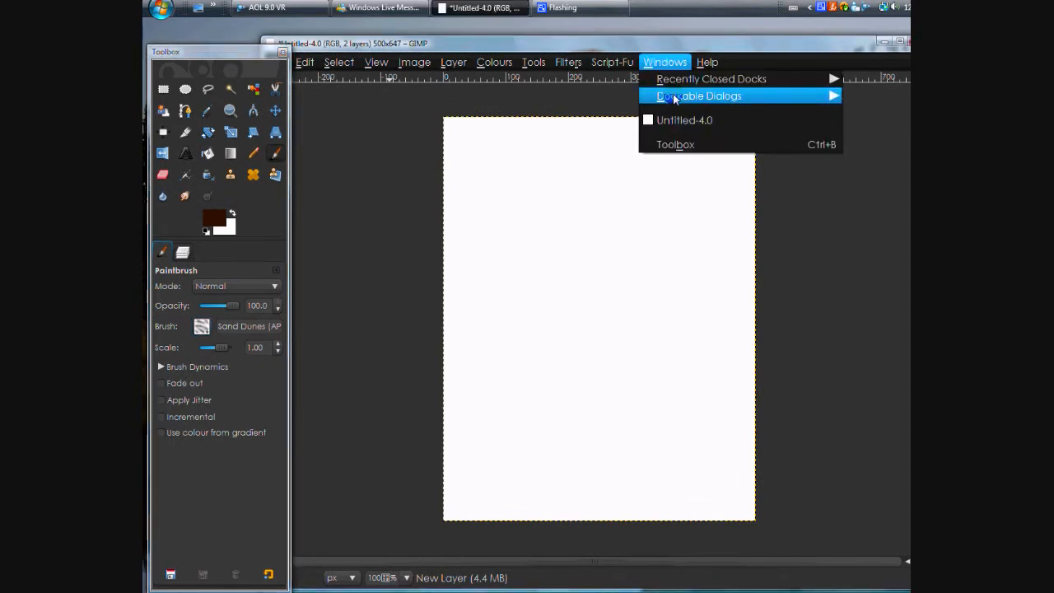
mouse_move(667, 96)
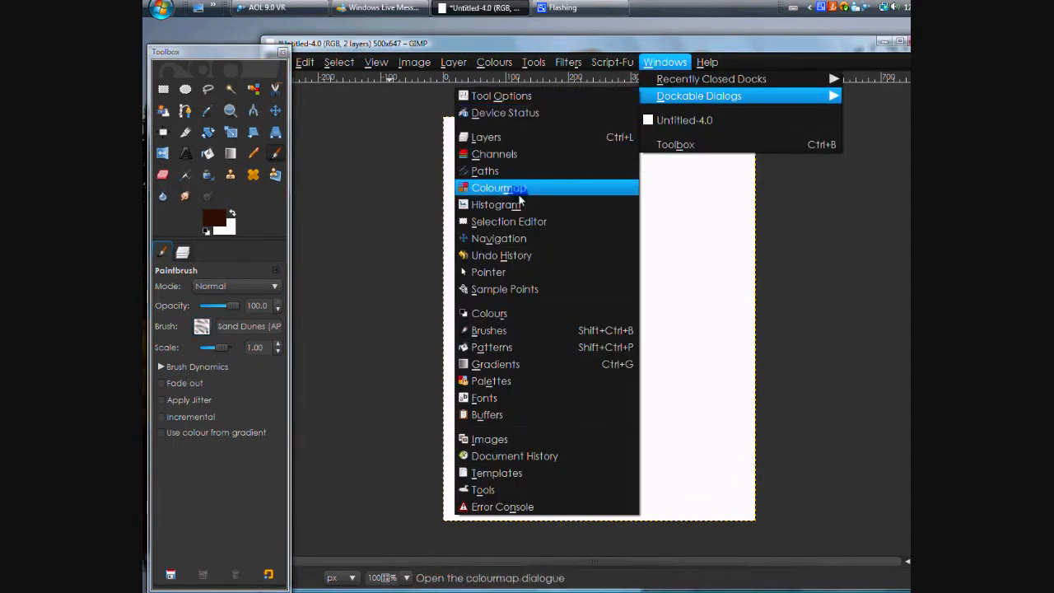
left_click(502, 332)
left_click(532, 389)
double_click(545, 410)
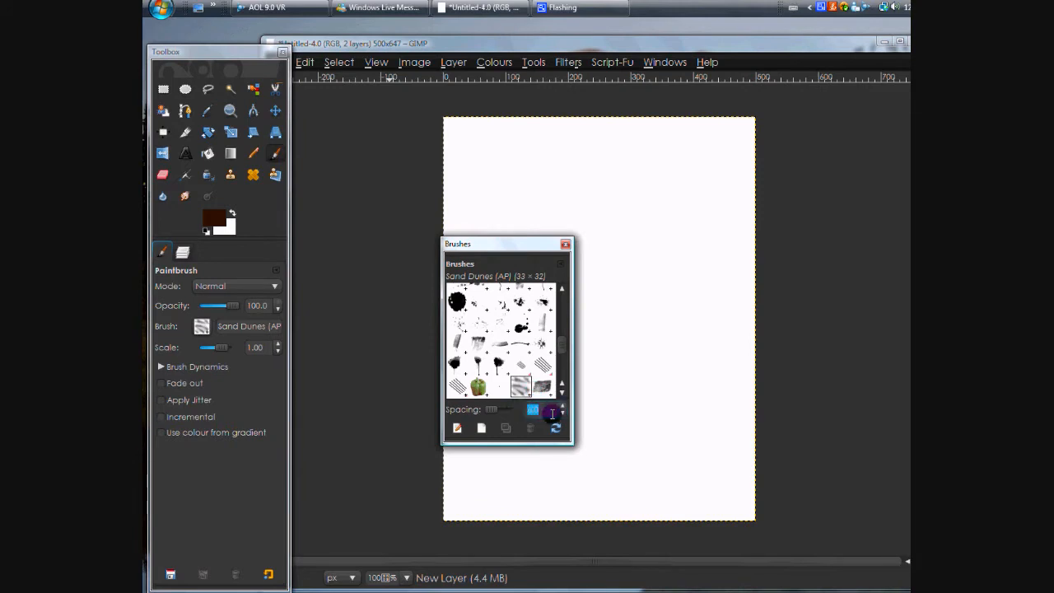
left_click(565, 244)
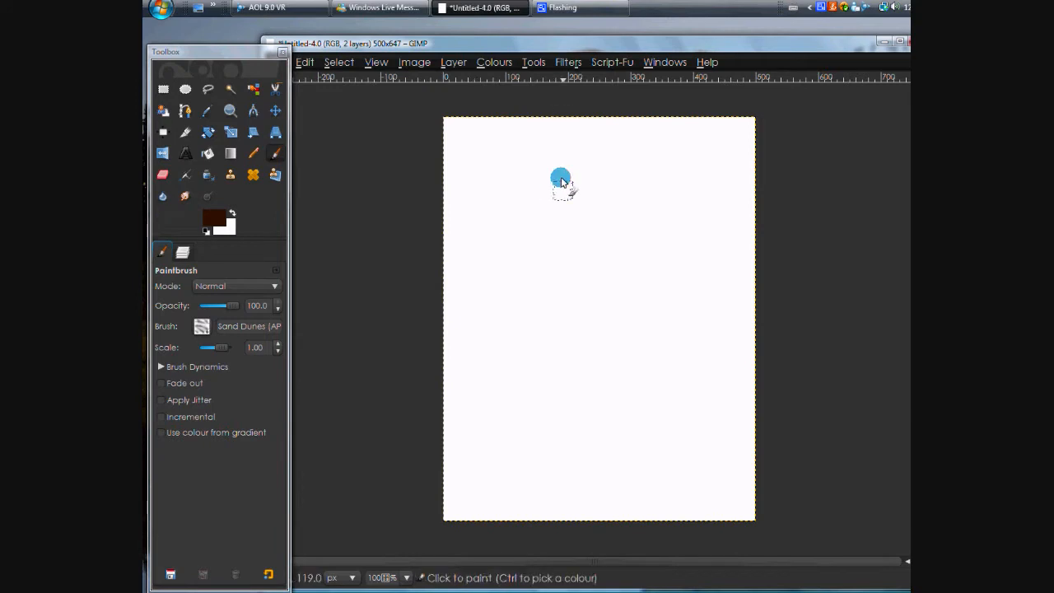
Reactivate the unnamed curved path from the Paths dialog so it is editable on the canvas
left_click(578, 64)
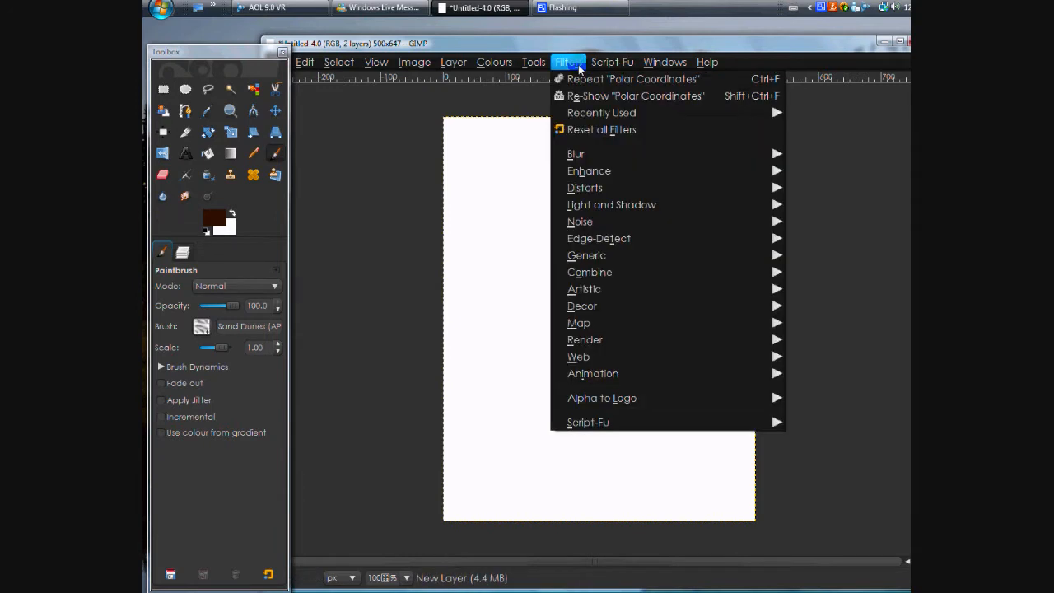
mouse_move(664, 62)
mouse_move(671, 86)
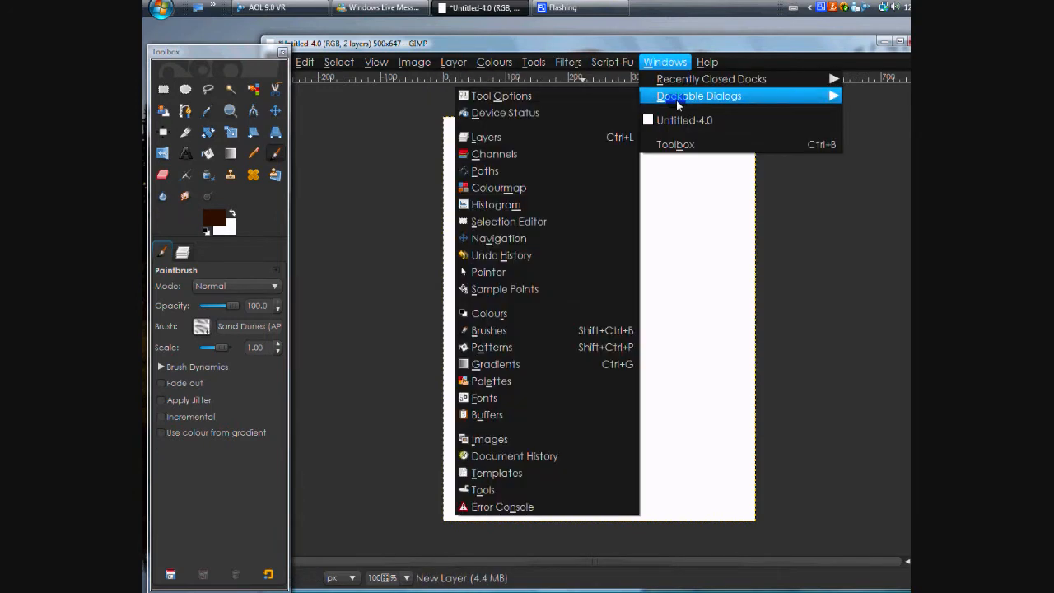
left_click(522, 171)
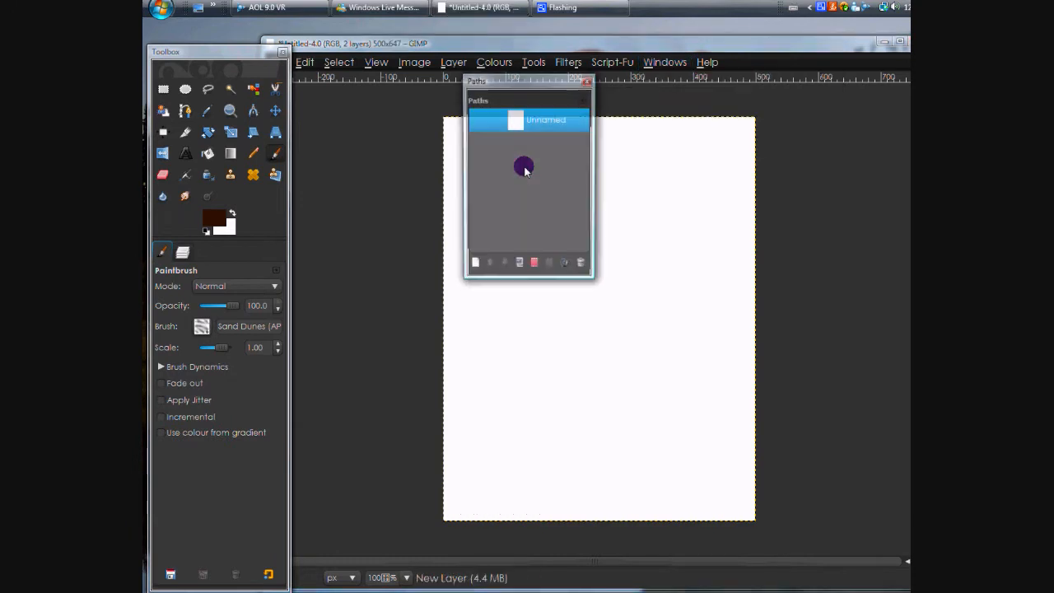
left_click(540, 122)
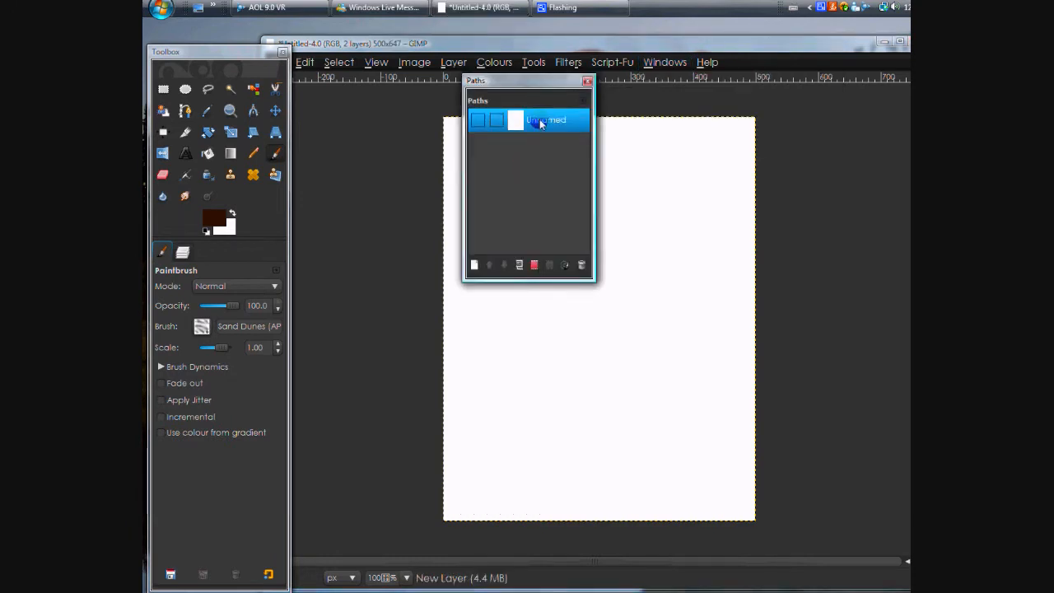
double_click(539, 121)
double_click(516, 122)
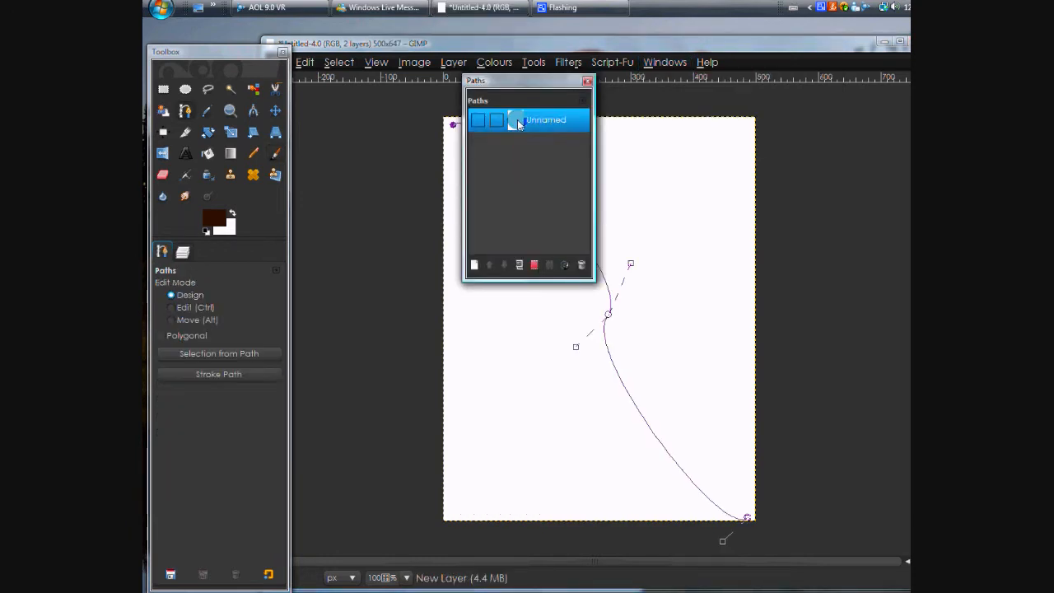
Stroke the path using the Paintbrush paint tool with Emulate brush dynamics enabled
left_click(239, 377)
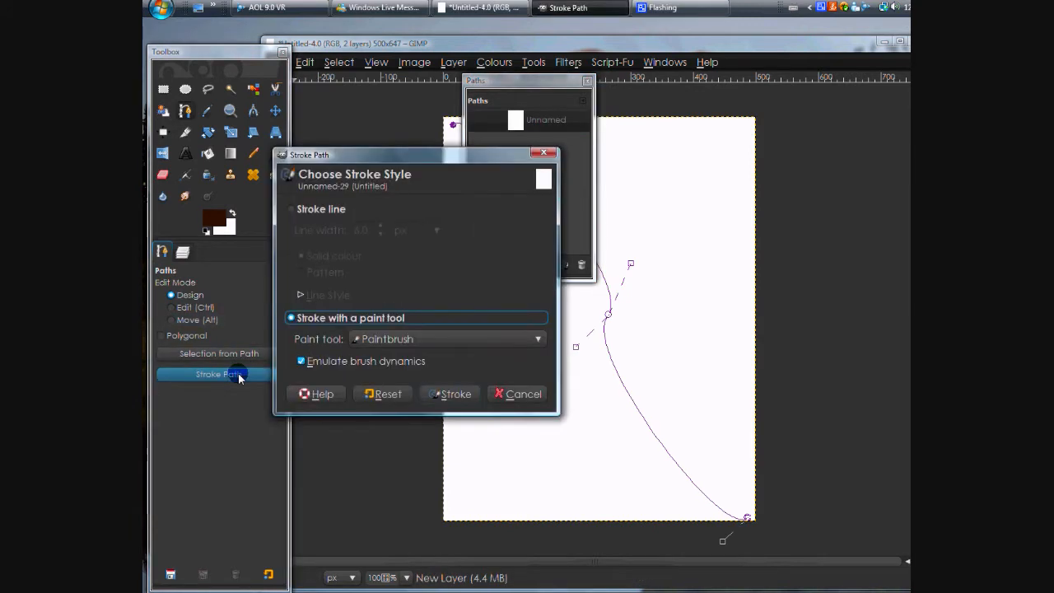
left_click(293, 209)
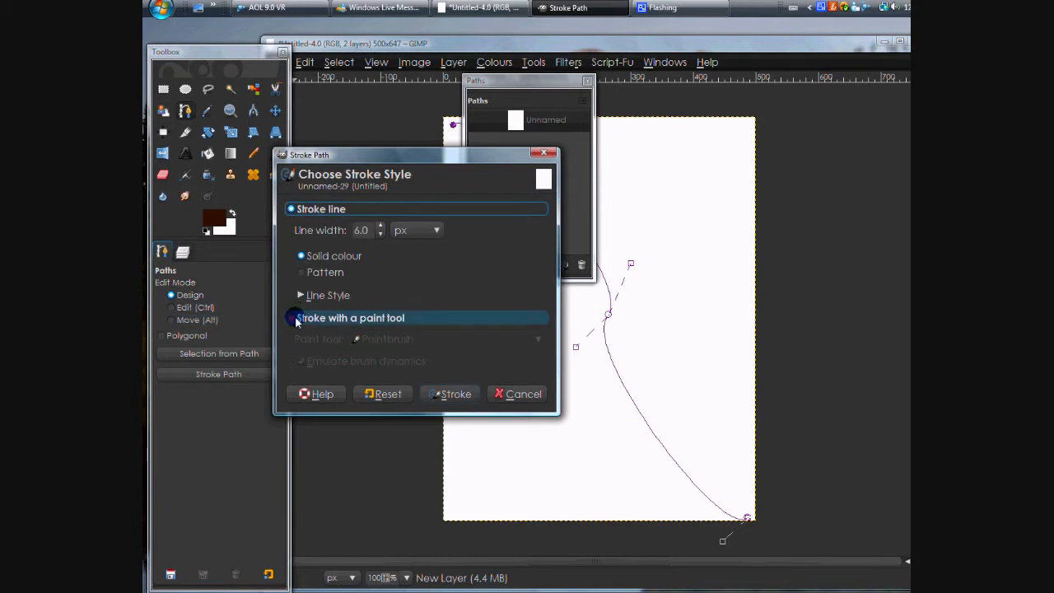
left_click(294, 319)
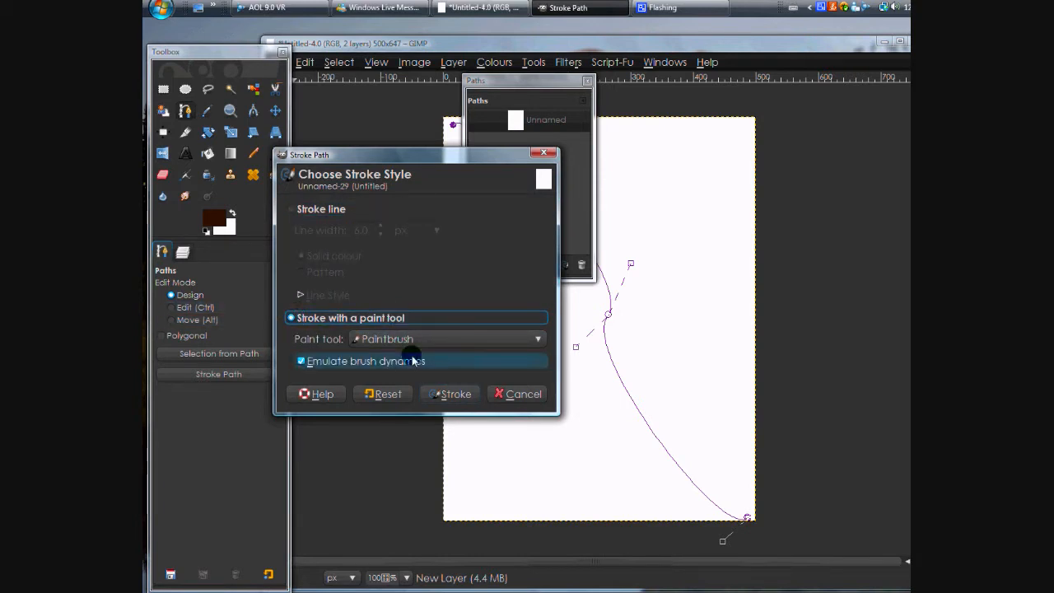
left_click(451, 396)
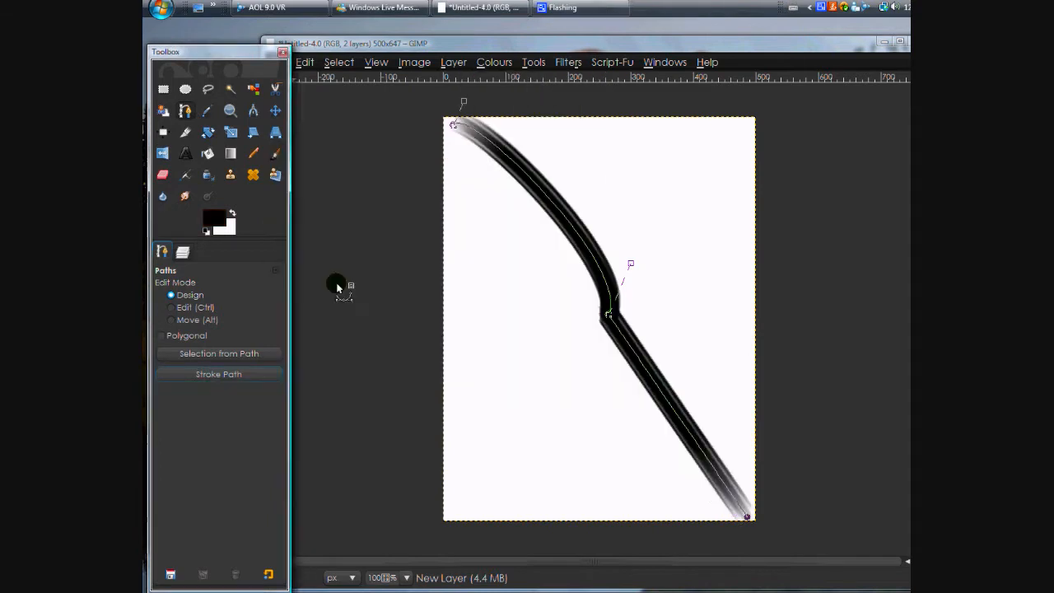
Apply Polar Coordinates to the stroke at 100% circle depth and 0 offset angle, with only To polar enabled and both mapping options off
left_click(231, 153)
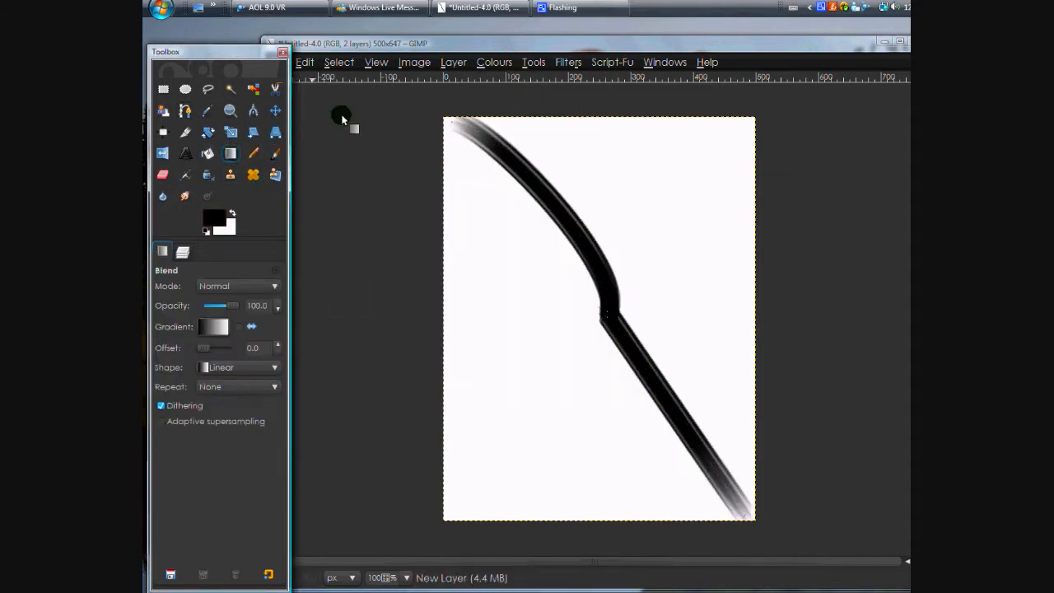
left_click(576, 64)
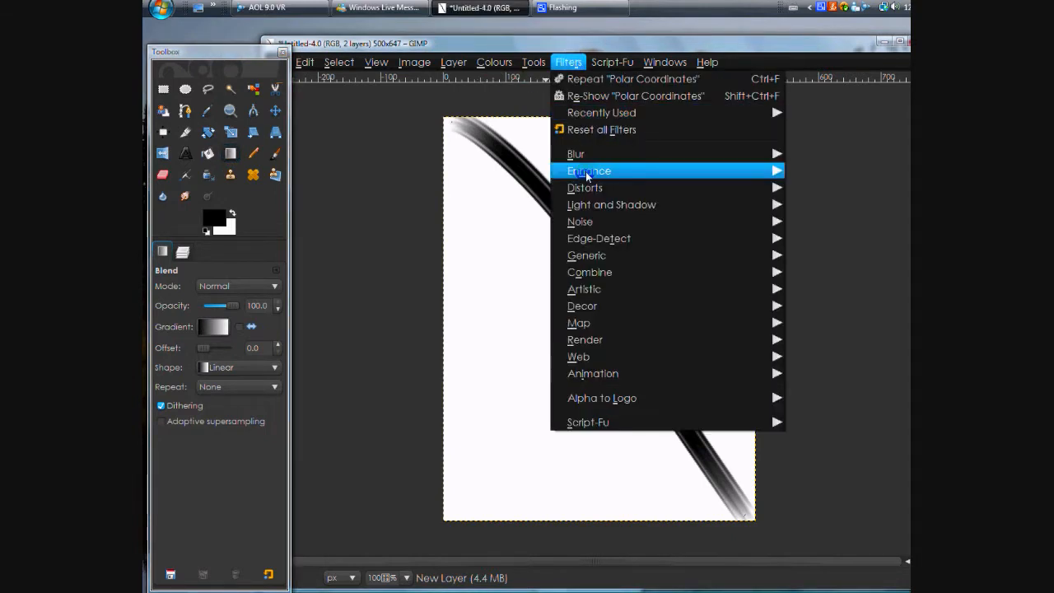
mouse_move(590, 196)
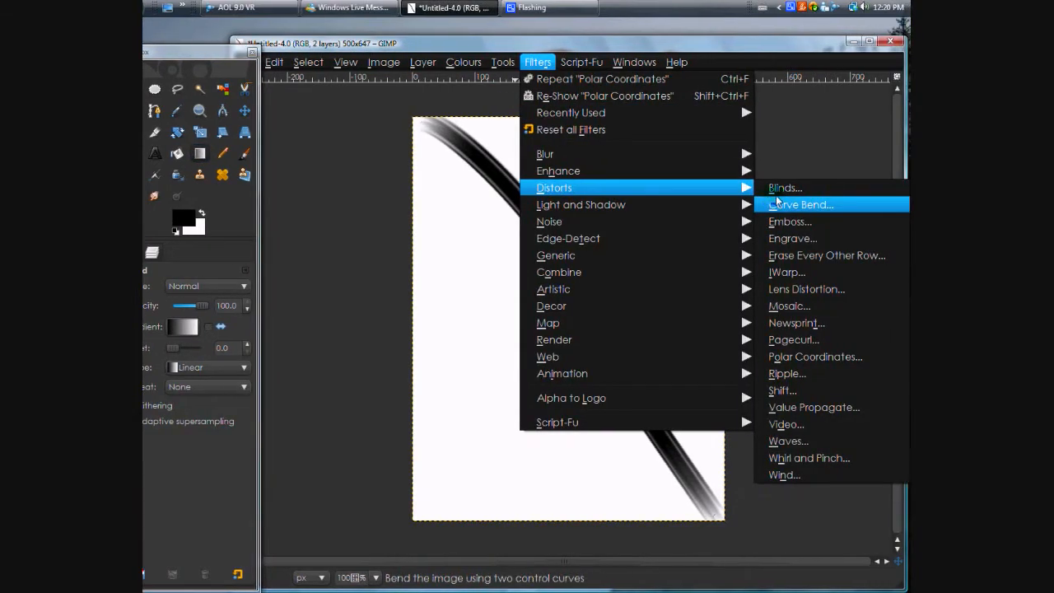
left_click(824, 360)
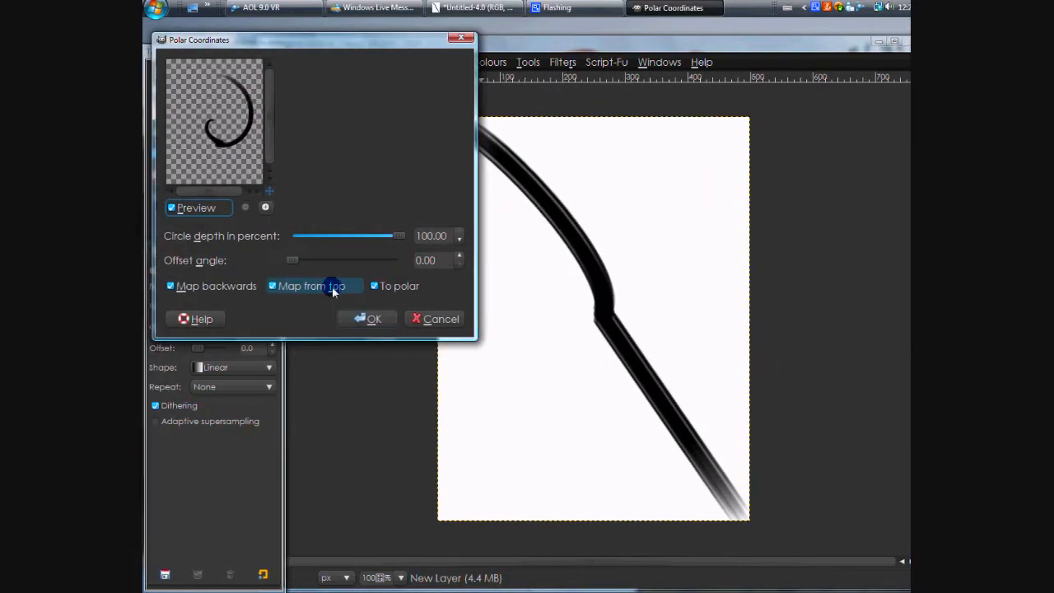
left_click(315, 286)
left_click(237, 289)
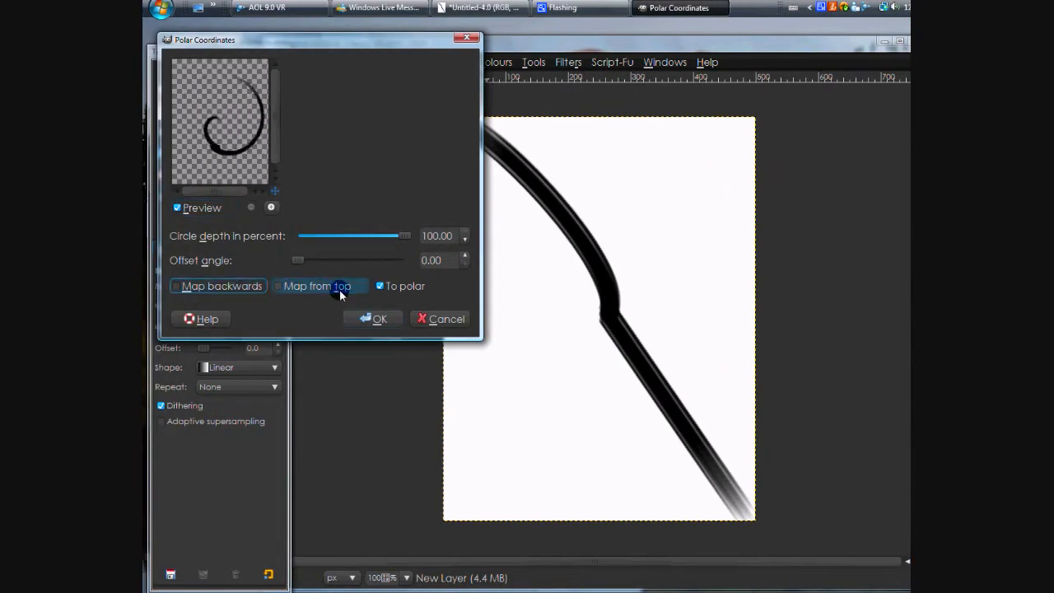
left_click(382, 319)
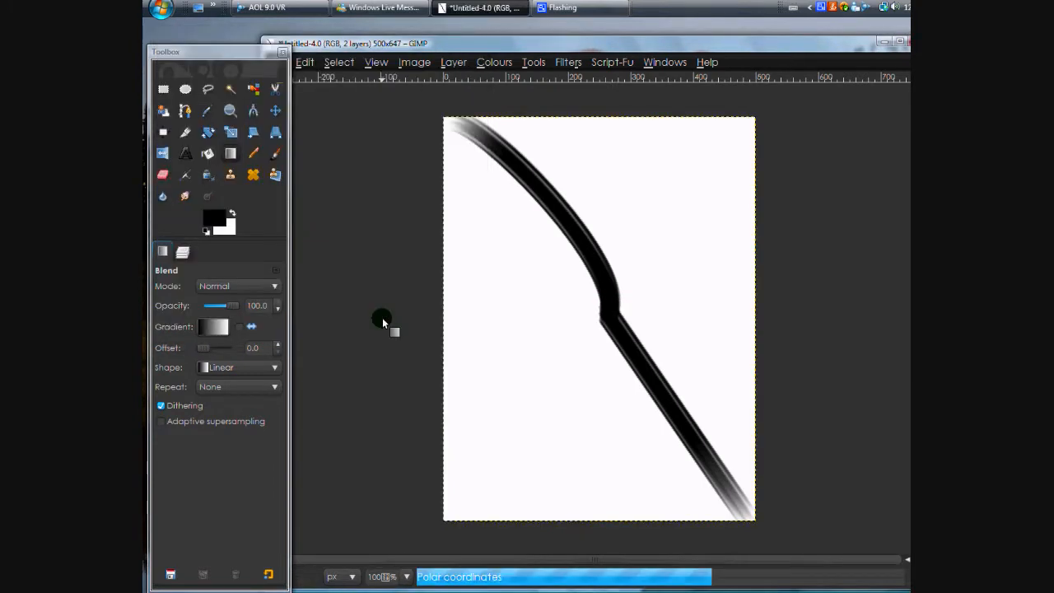
Apply the Wind filter to the stroke layer with Wind style, Left direction, Leading edge, threshold 12 and strength 6
left_click(183, 252)
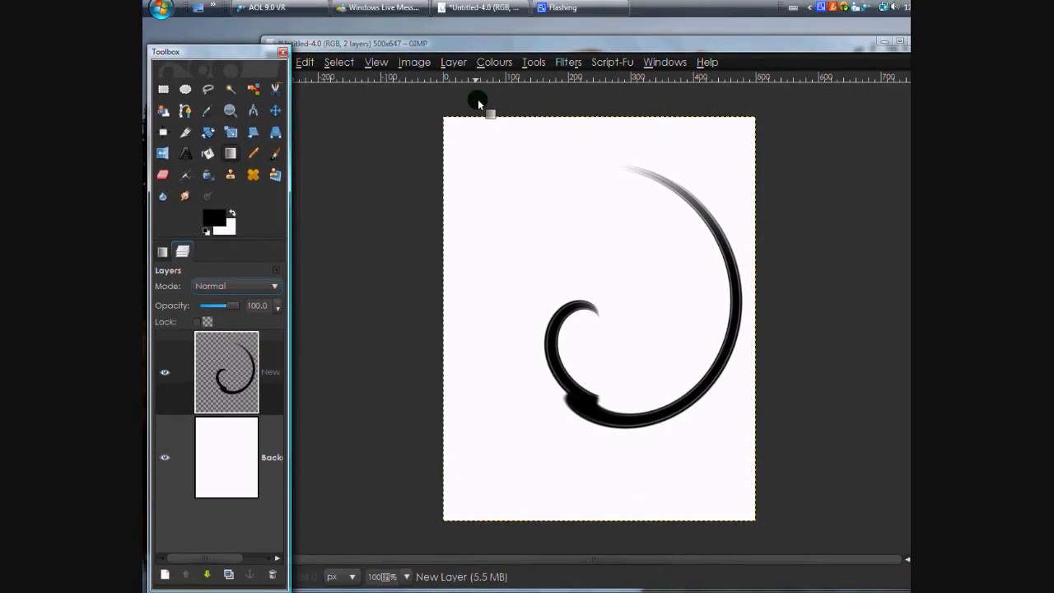
left_click(568, 37)
mouse_move(599, 191)
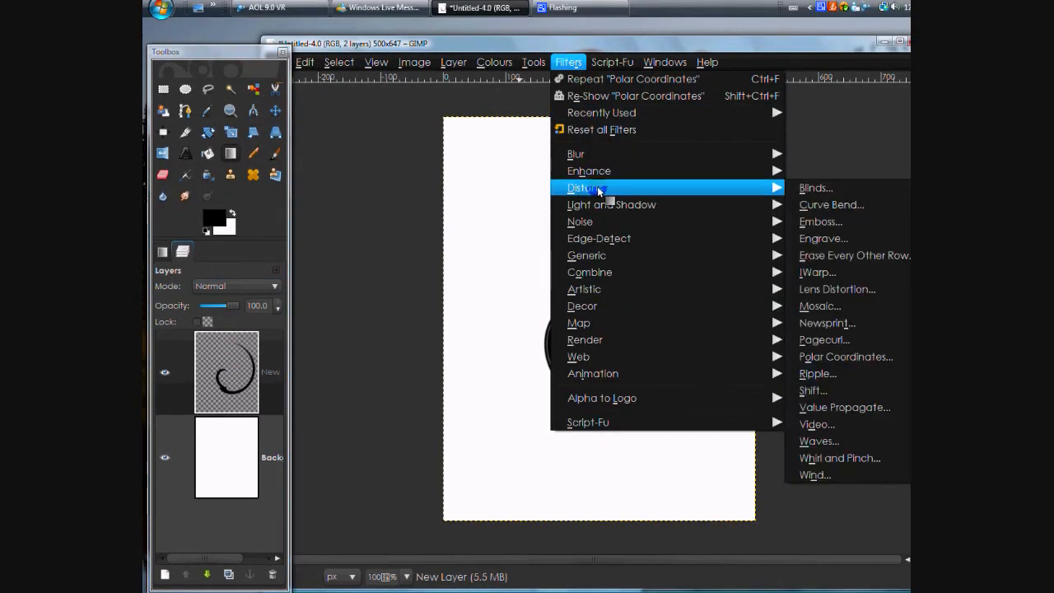
left_click(815, 475)
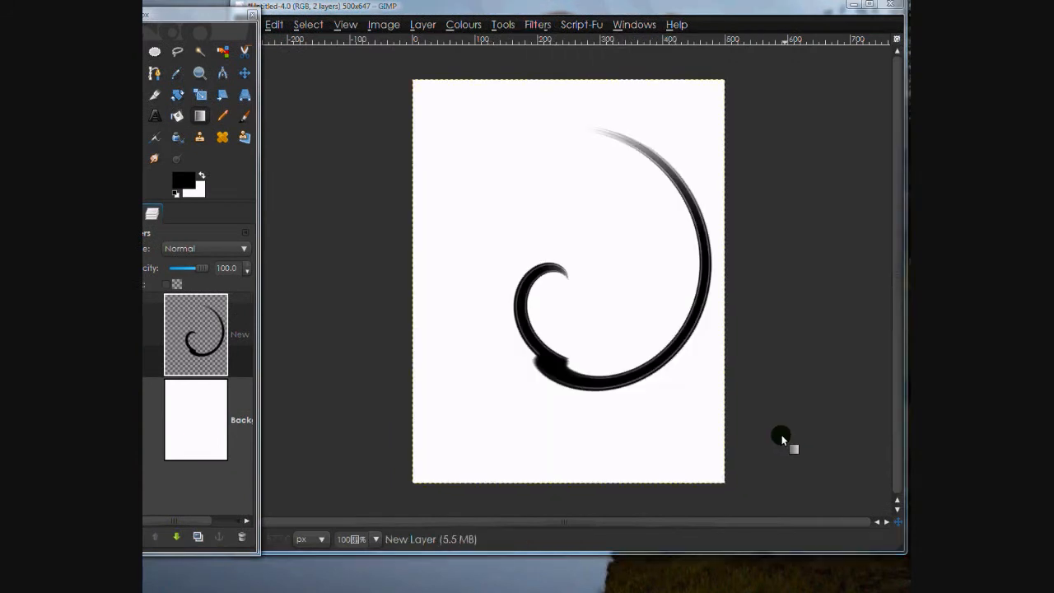
double_click(354, 283)
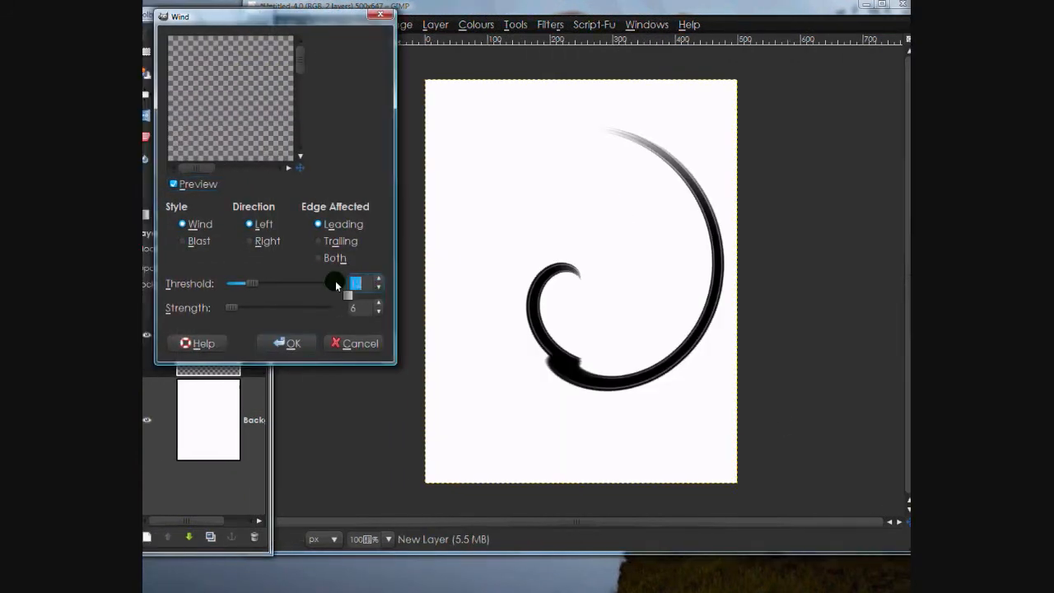
double_click(362, 308)
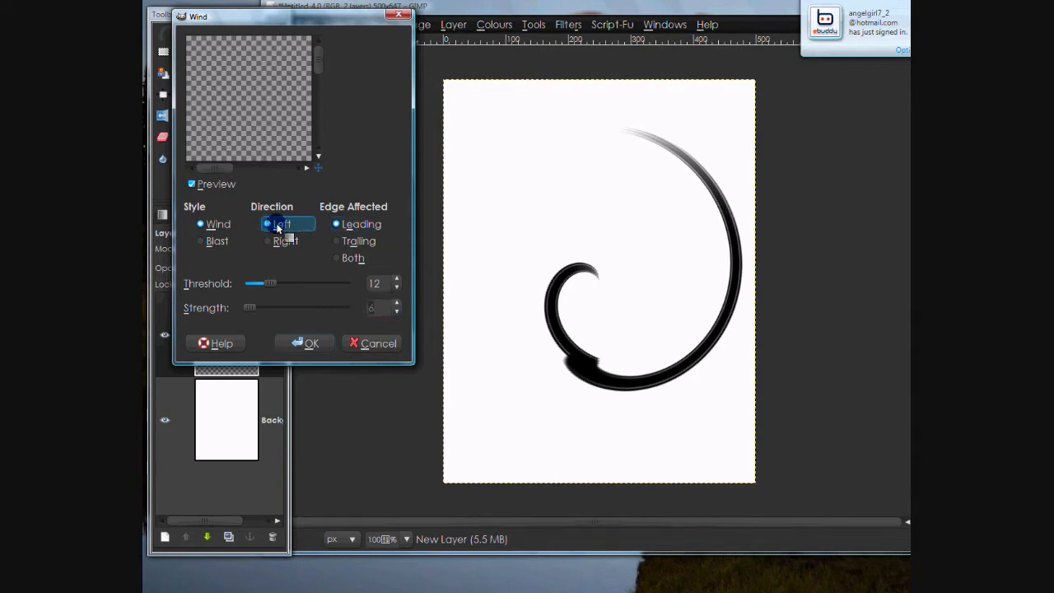
left_click(229, 226)
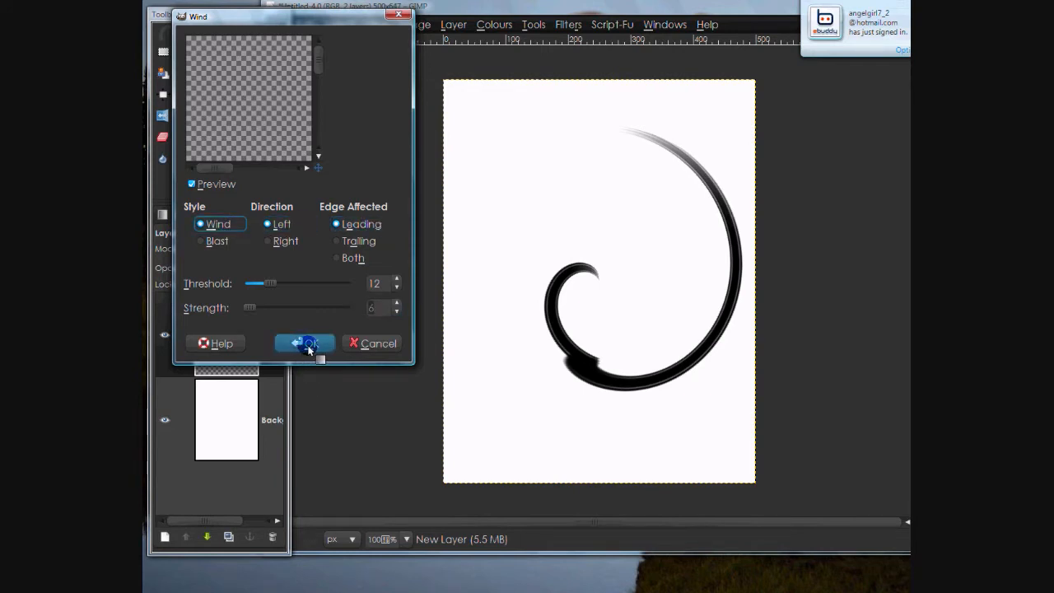
left_click(308, 350)
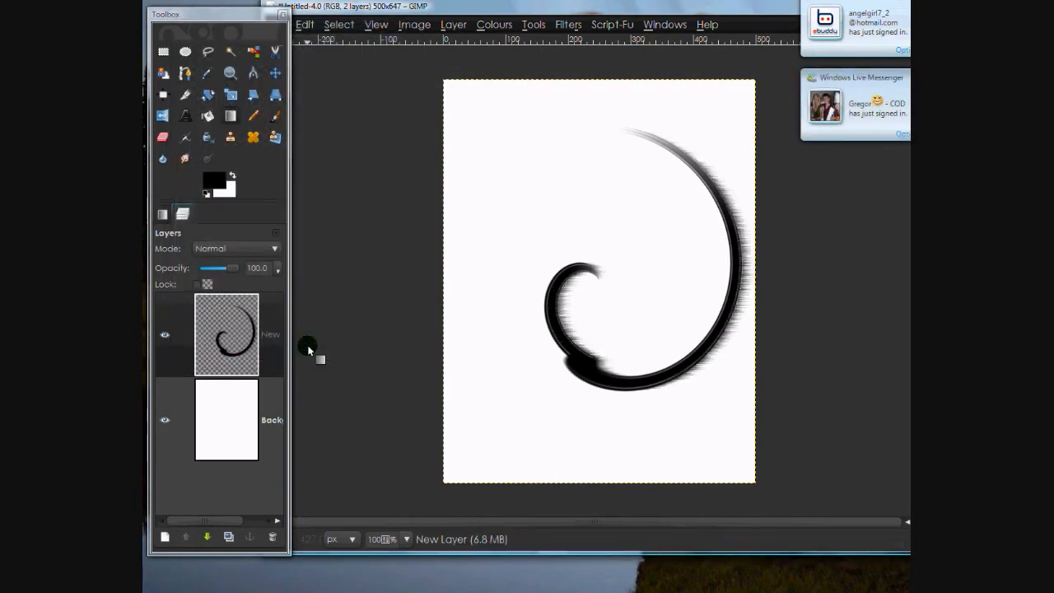
Apply Polar Coordinates to the stroke at 100% circle depth and 0 offset angle, with Map backwards, Map from top and To polar enabled
left_click(568, 24)
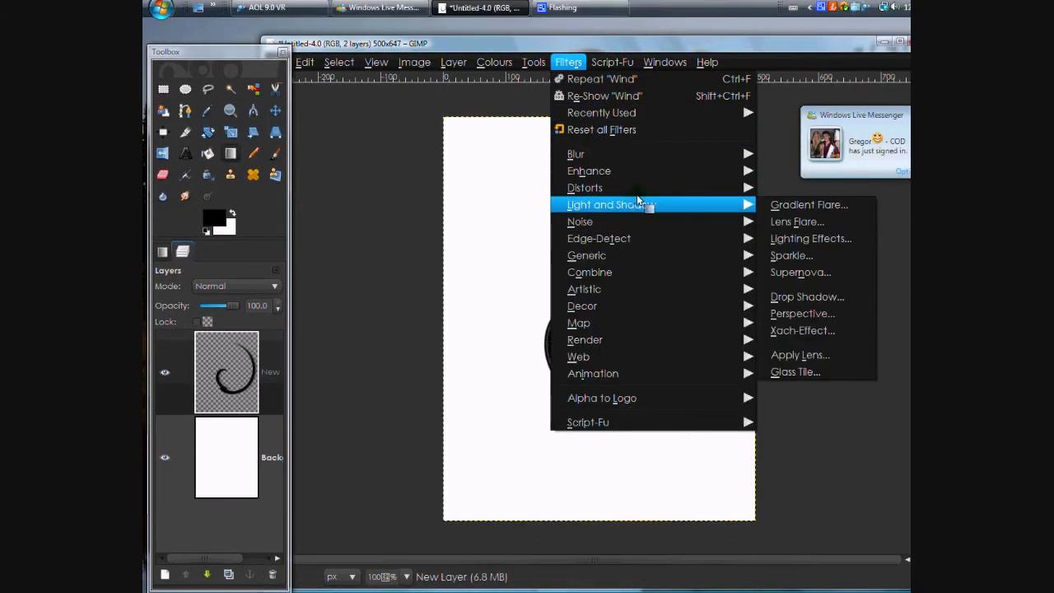
mouse_move(723, 190)
left_click(794, 356)
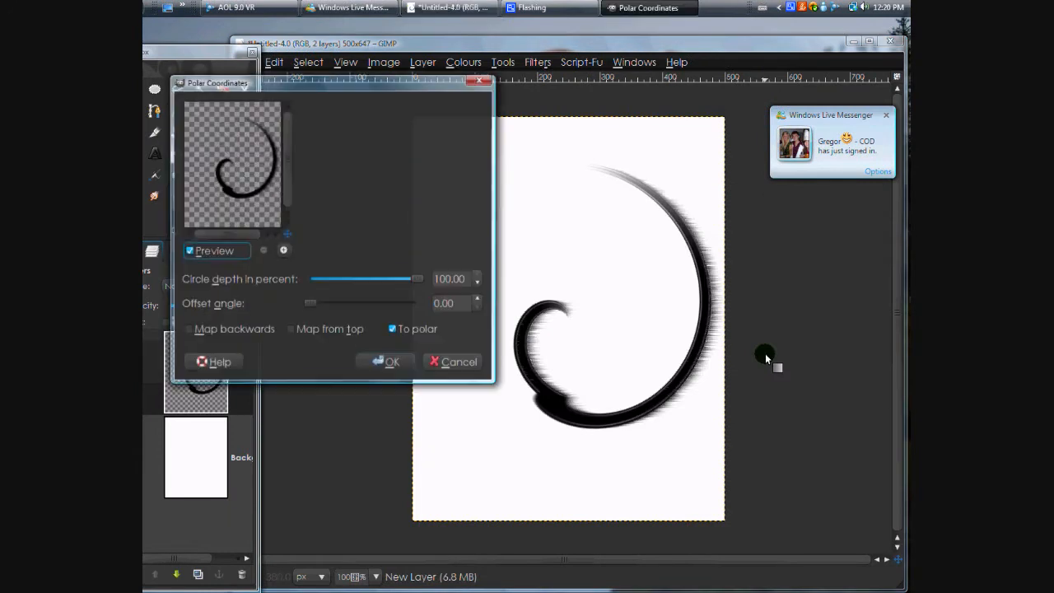
left_click(324, 330)
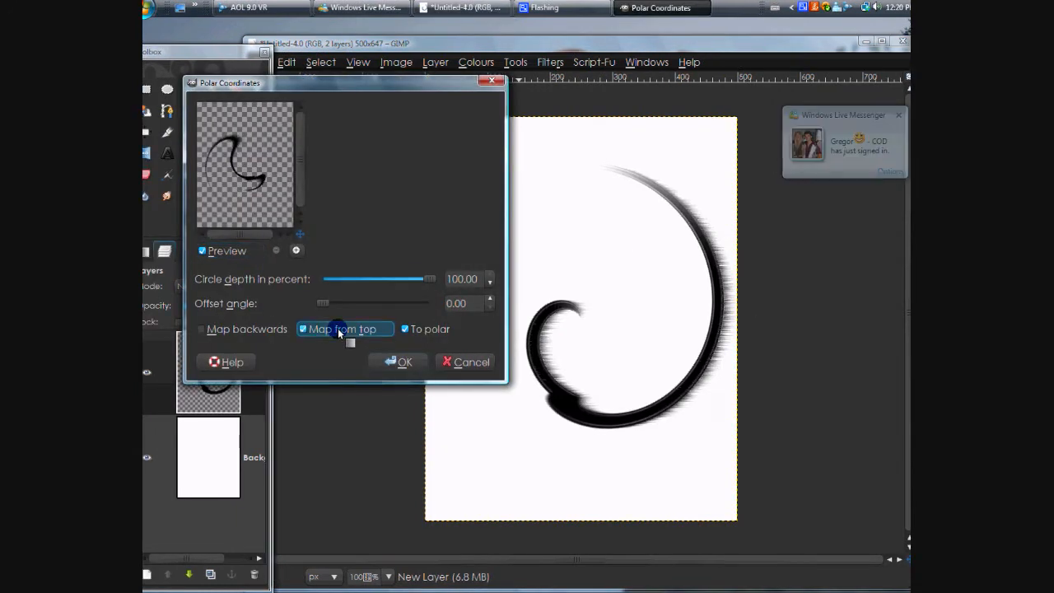
left_click(284, 330)
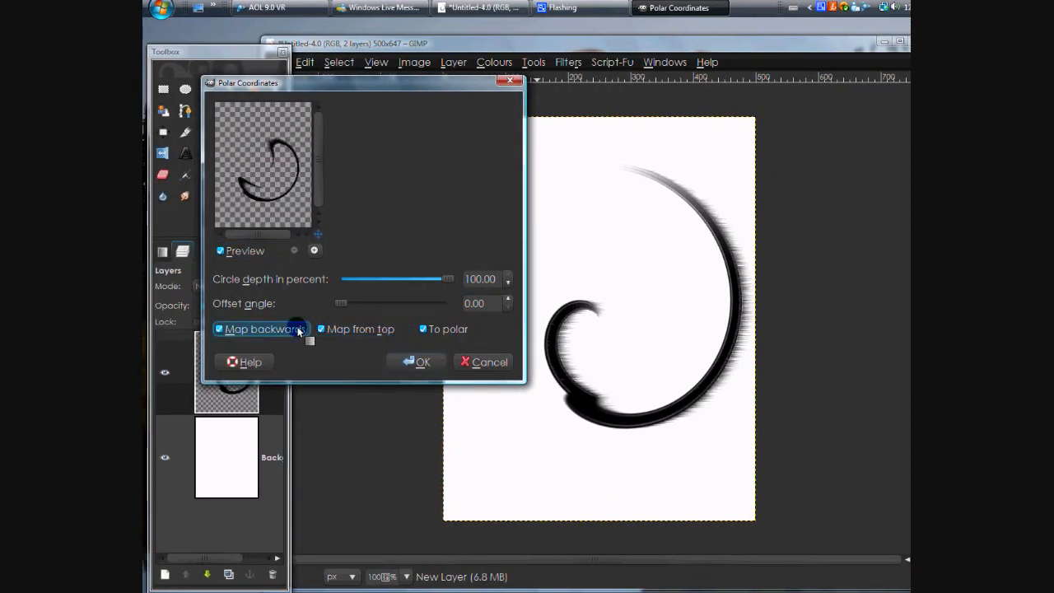
left_click(418, 363)
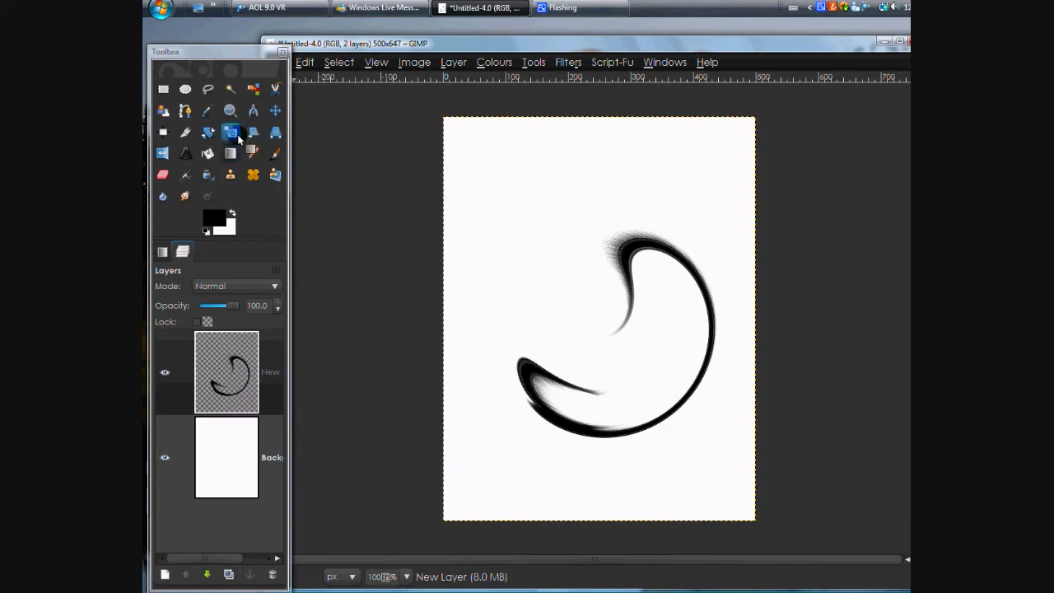
Rotate the curled stroke layer slightly counterclockwise so the lower hook opens toward the upper right
left_click(210, 134)
left_click_drag(610, 416, 698, 339)
left_click(539, 342)
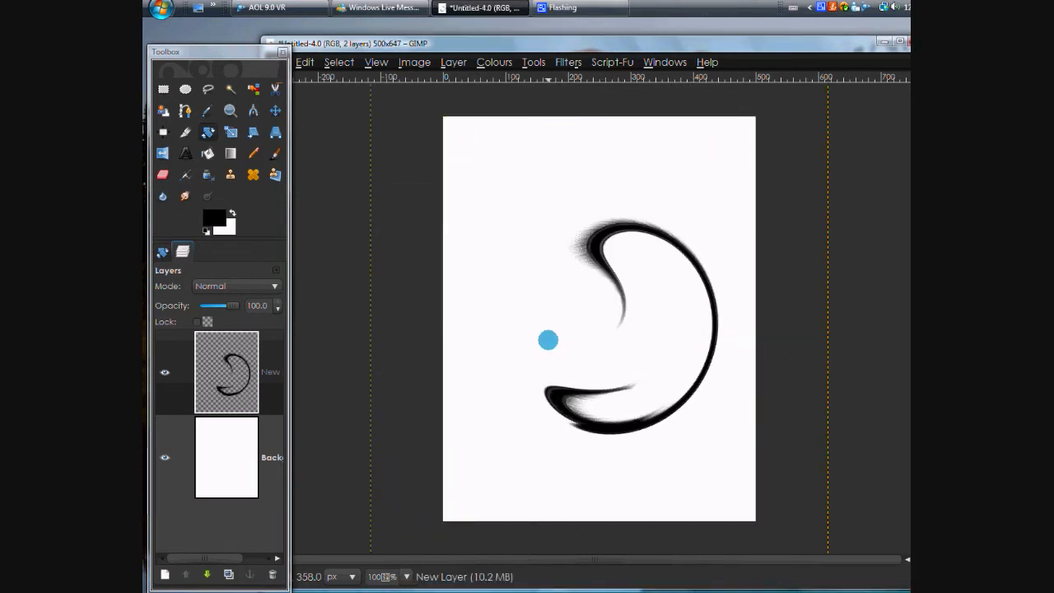
Activate Ellipse Select and add a new transparent 500 × 647 px layer
left_click(185, 89)
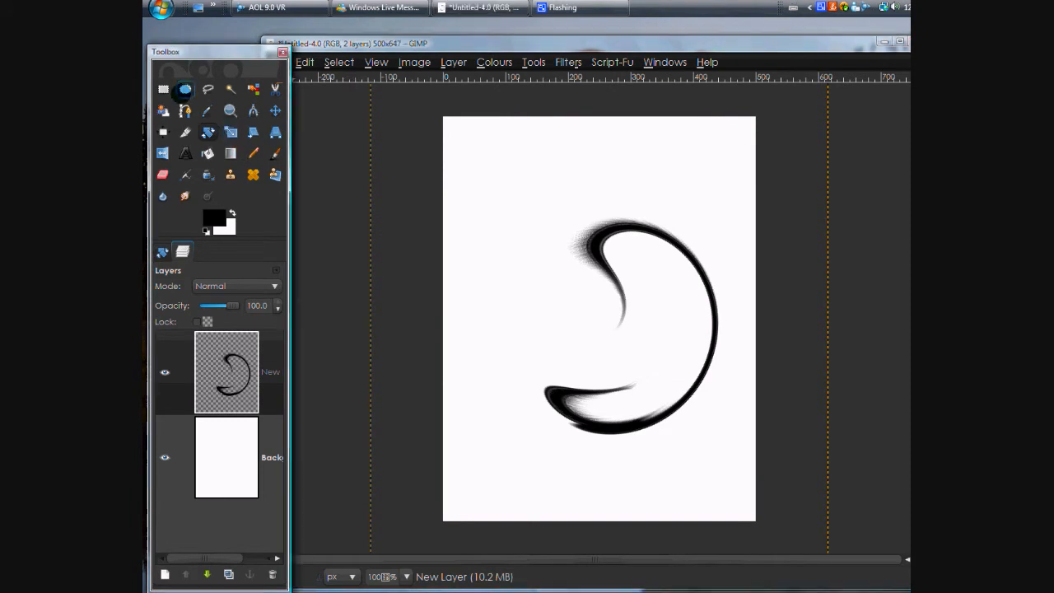
left_click(163, 251)
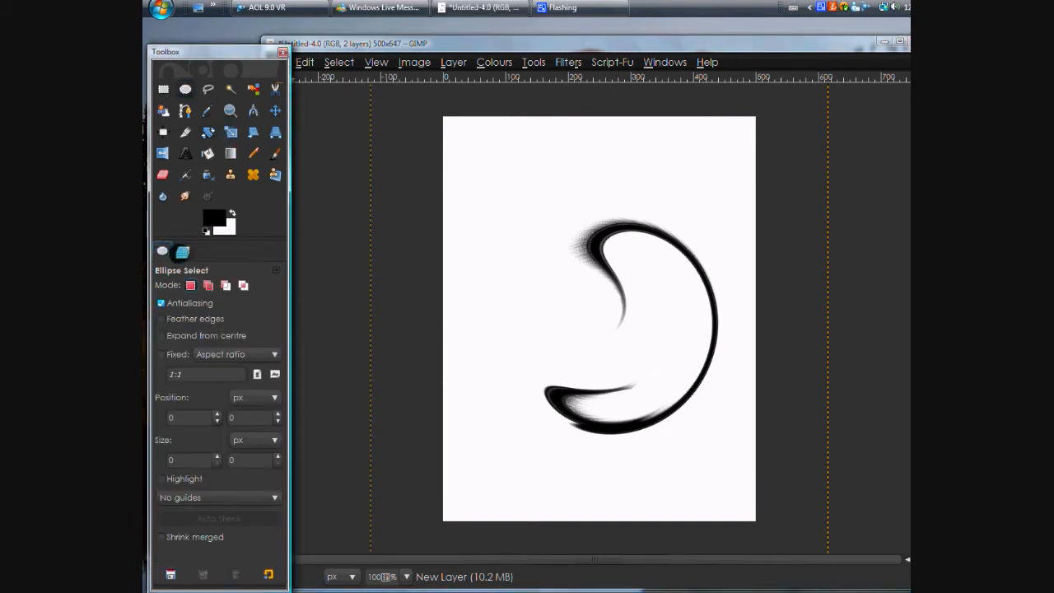
left_click(183, 251)
left_click(165, 574)
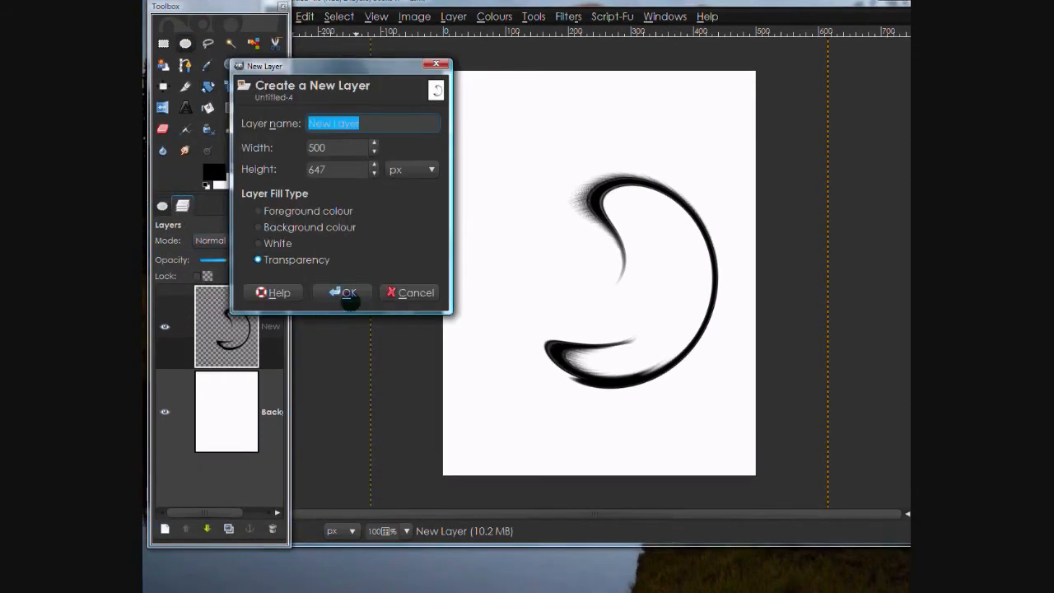
left_click(339, 341)
left_click(232, 330)
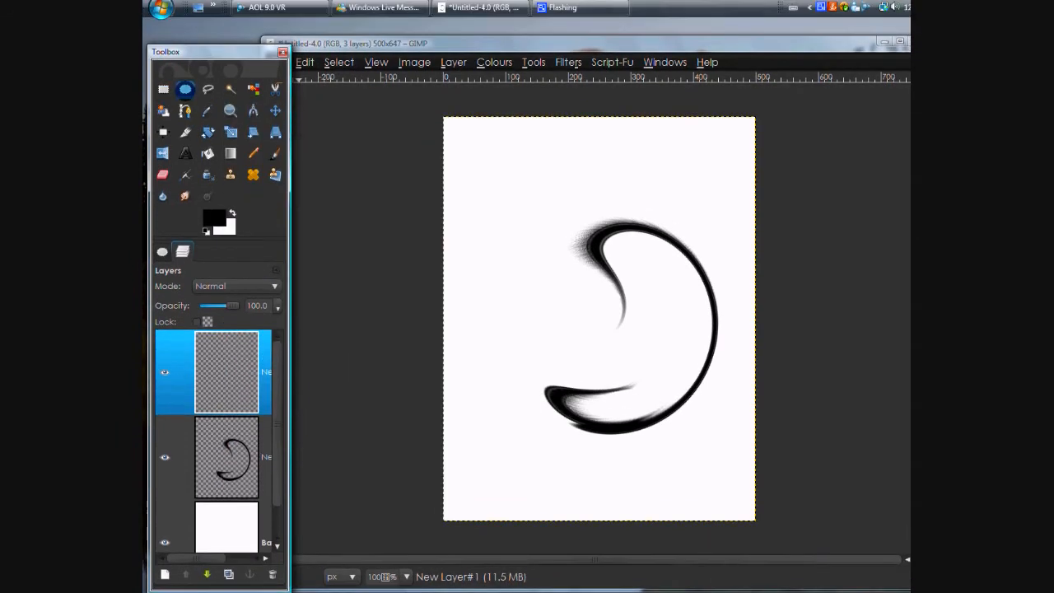
Select a circle about 155 px wide inside the curl's lower hook, with the aspect ratio fixed at 1:1
left_click(162, 251)
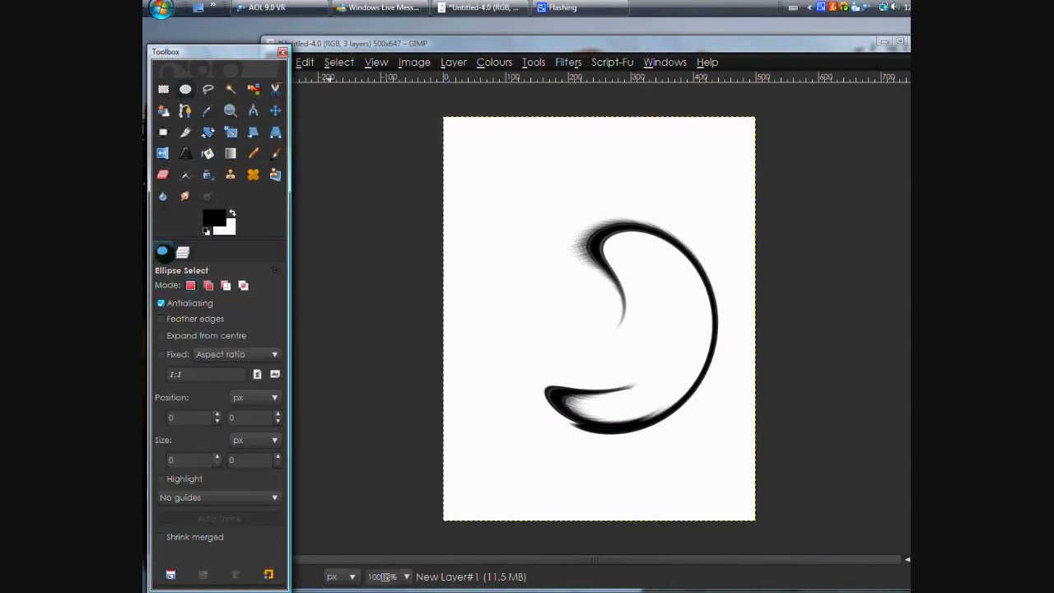
left_click(161, 354)
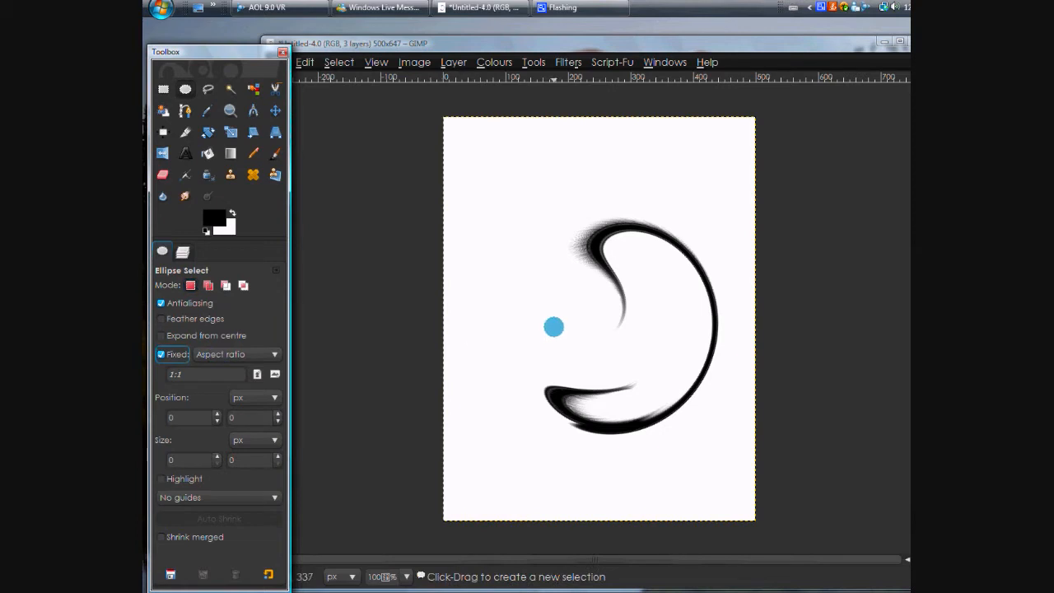
left_click_drag(568, 330, 615, 377)
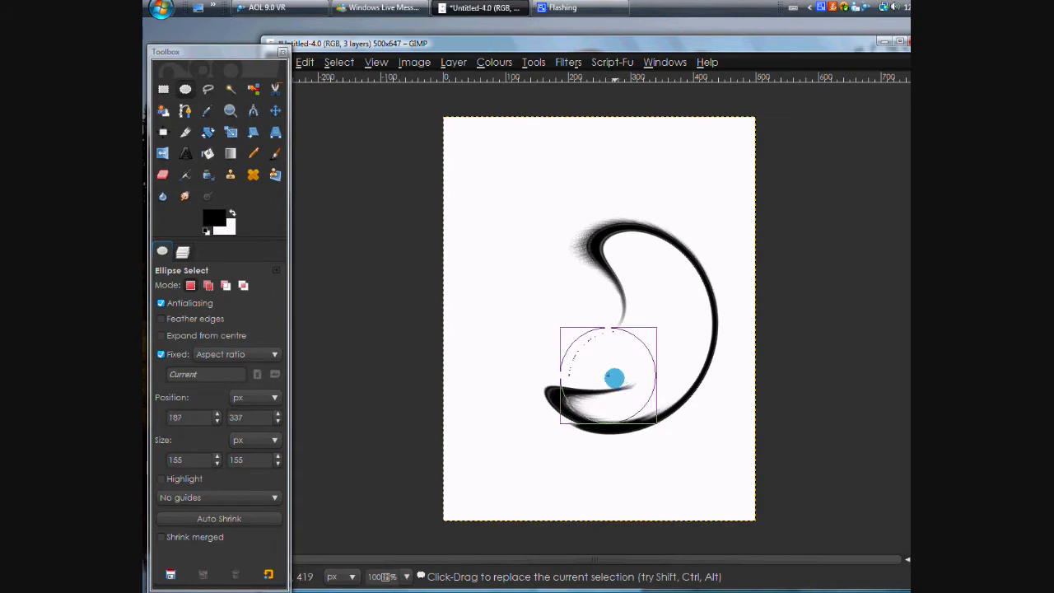
Move the new empty layer below the curled stroke layer in the layer stack
left_click(183, 252)
left_click_drag(229, 420, 223, 496)
left_click_drag(222, 451, 233, 400)
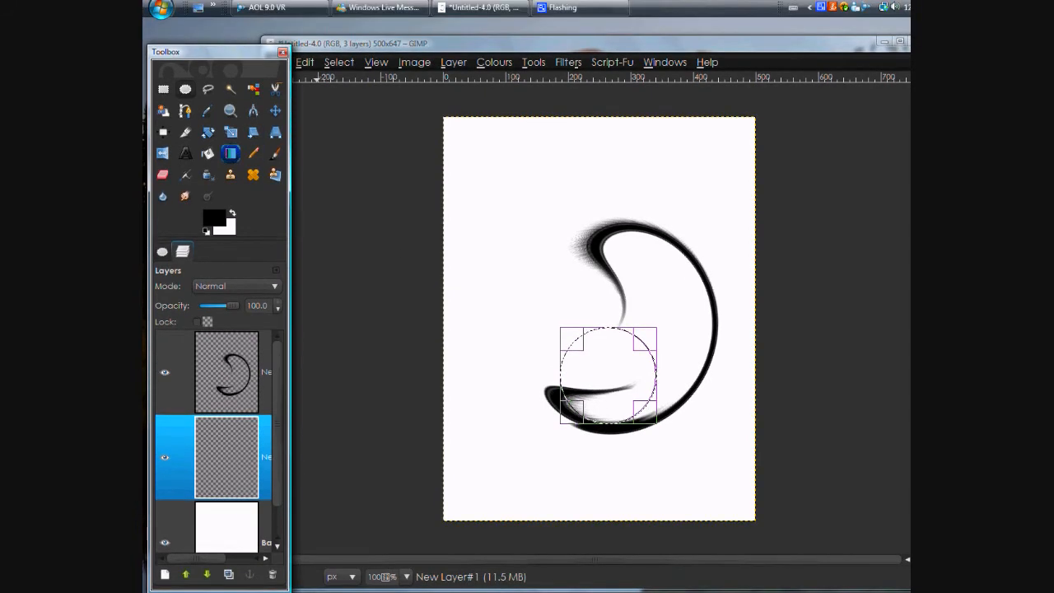
Fill the circular selection with a Radial white-to-black Blend from its upper-left highlight to beyond its lower-right edge, shading a sphere
double_click(230, 154)
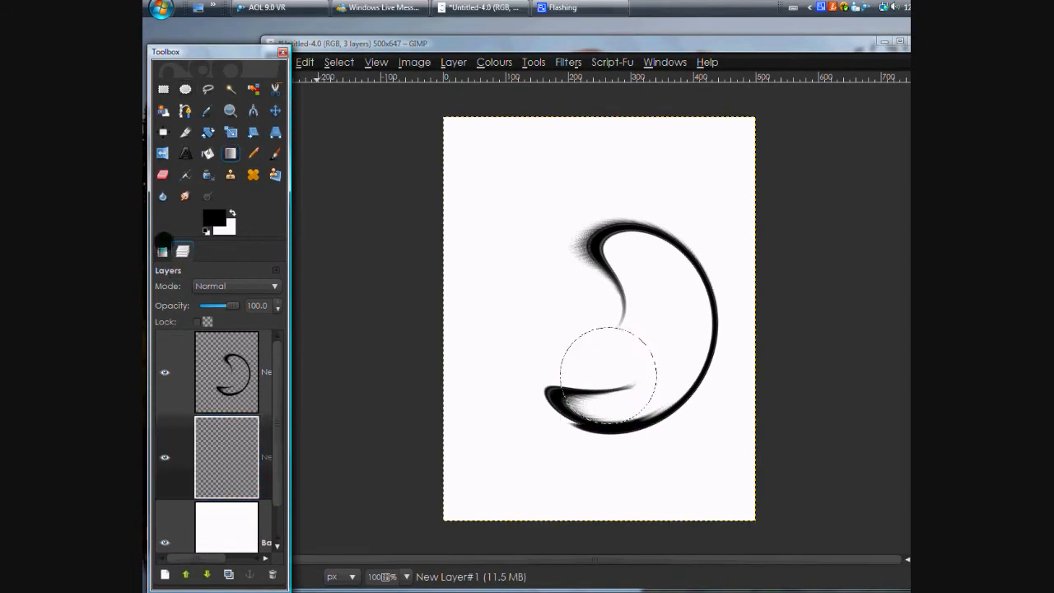
left_click(224, 367)
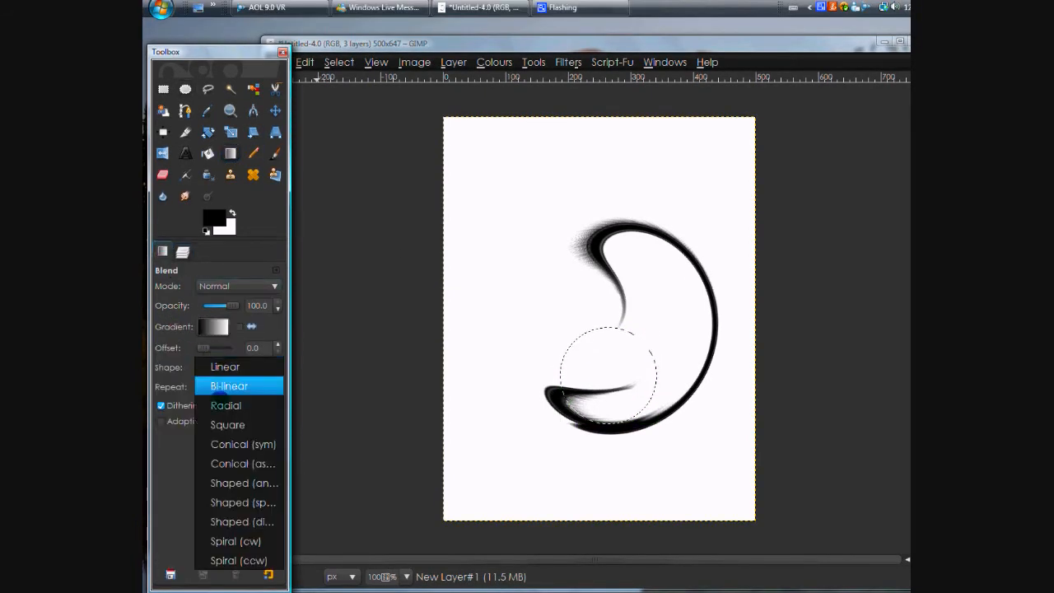
left_click(221, 405)
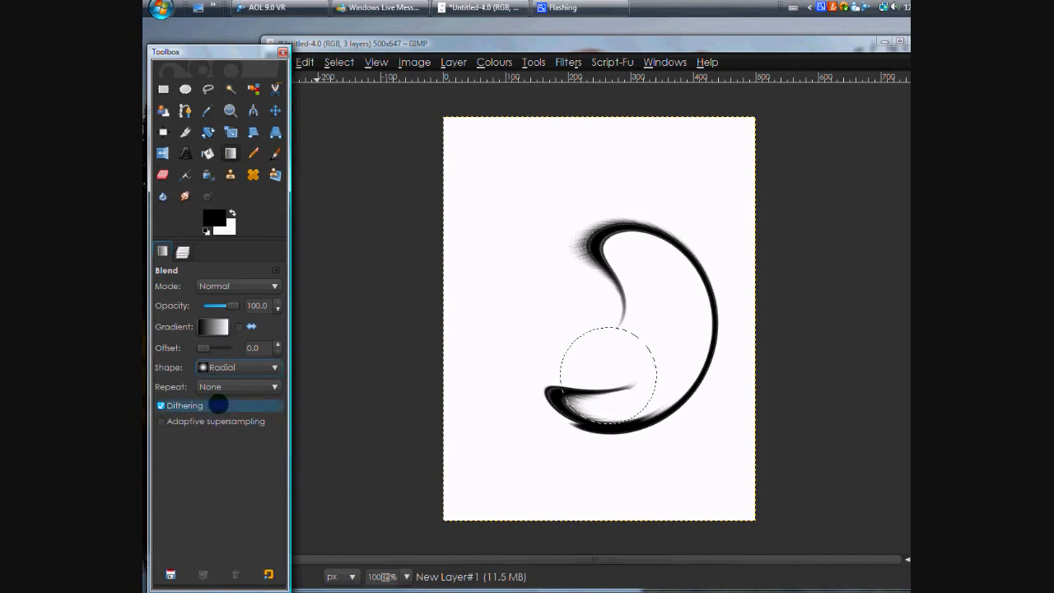
left_click(232, 212)
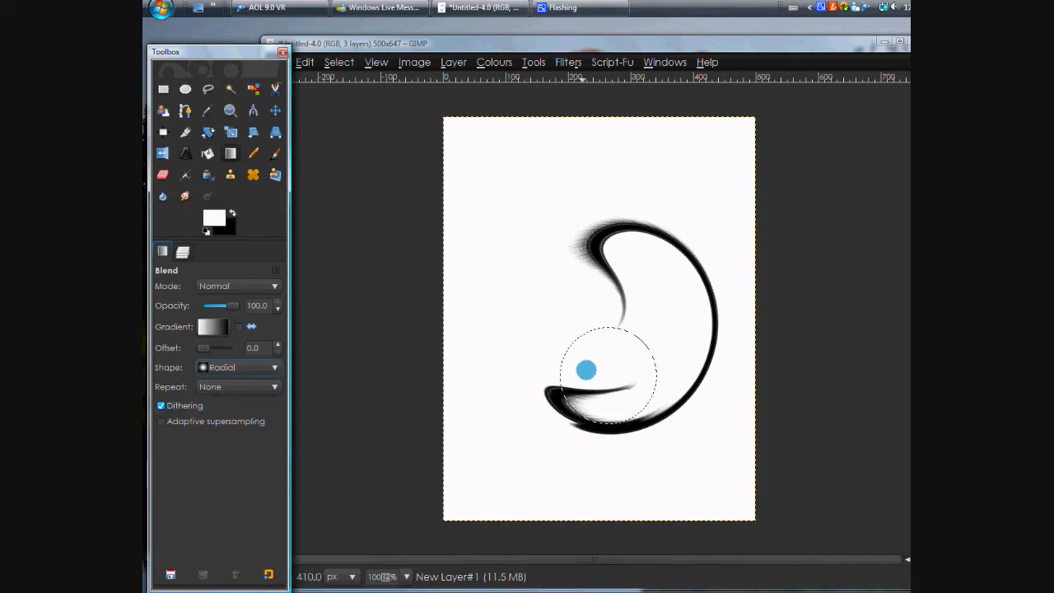
left_click_drag(593, 363, 626, 403)
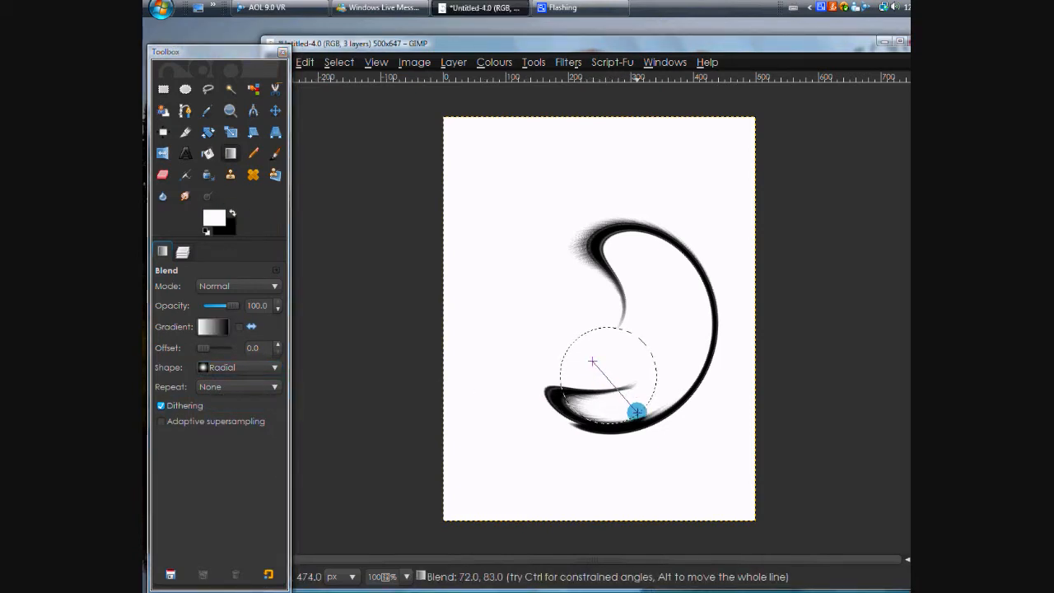
left_click_drag(651, 422, 651, 422)
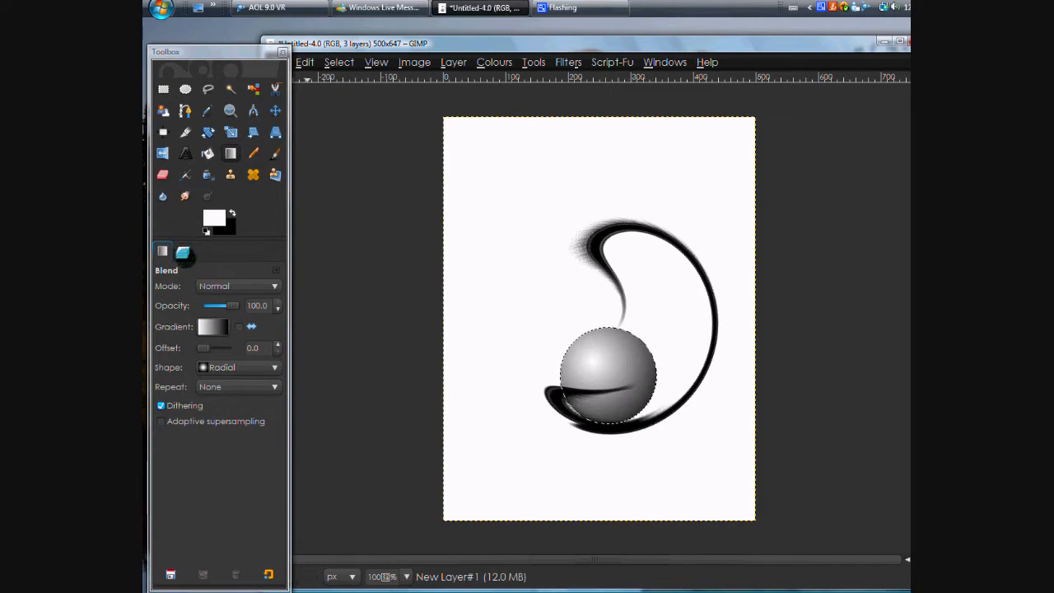
Clear the circular selection and erase the part of the curled stroke that crosses the front of the sphere
left_click(183, 252)
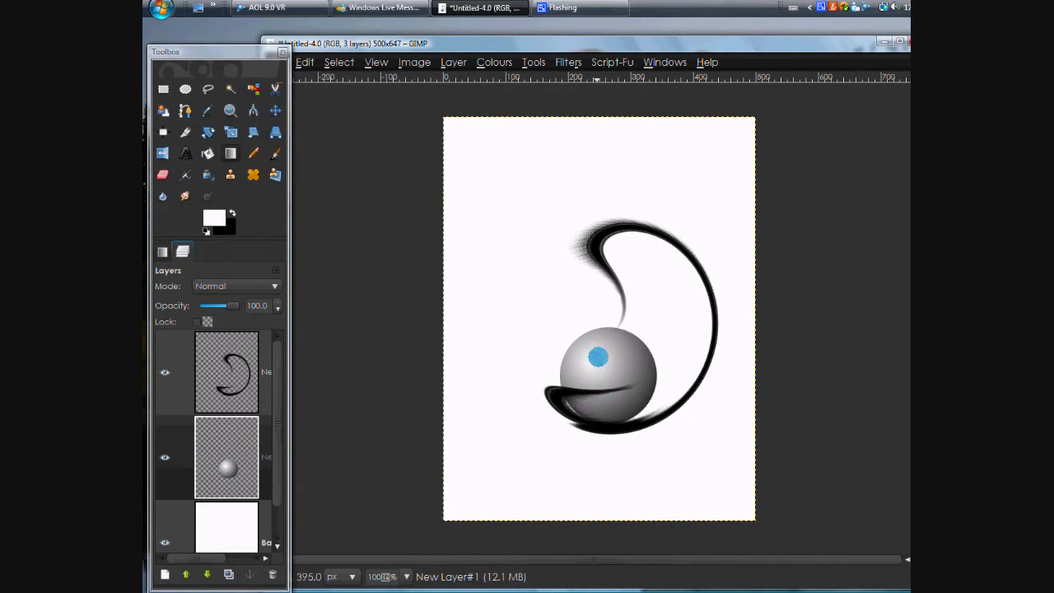
scroll(598, 357, "up", 2)
left_click(235, 380)
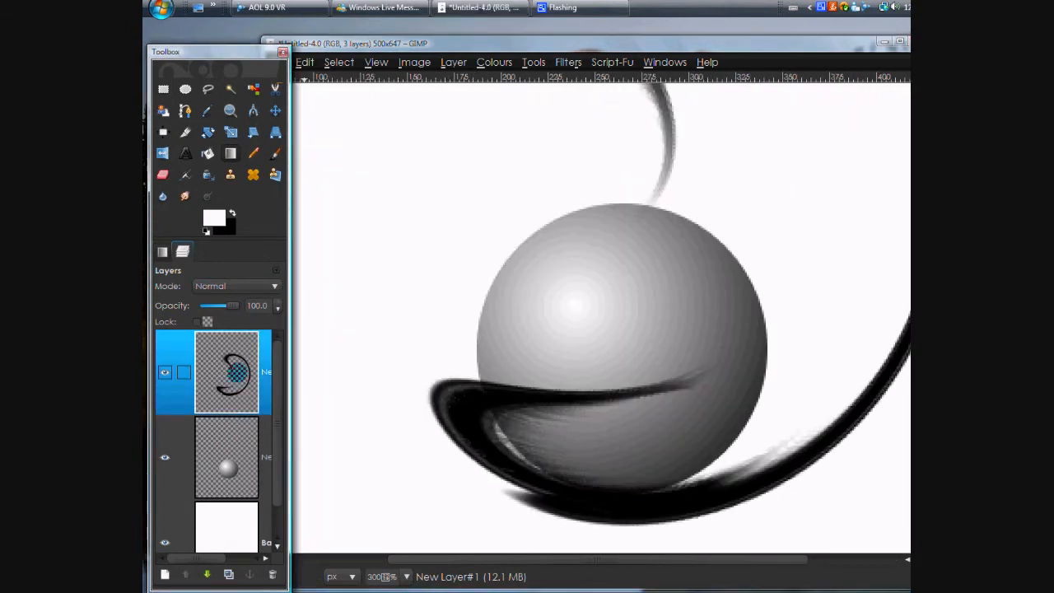
left_click(163, 174)
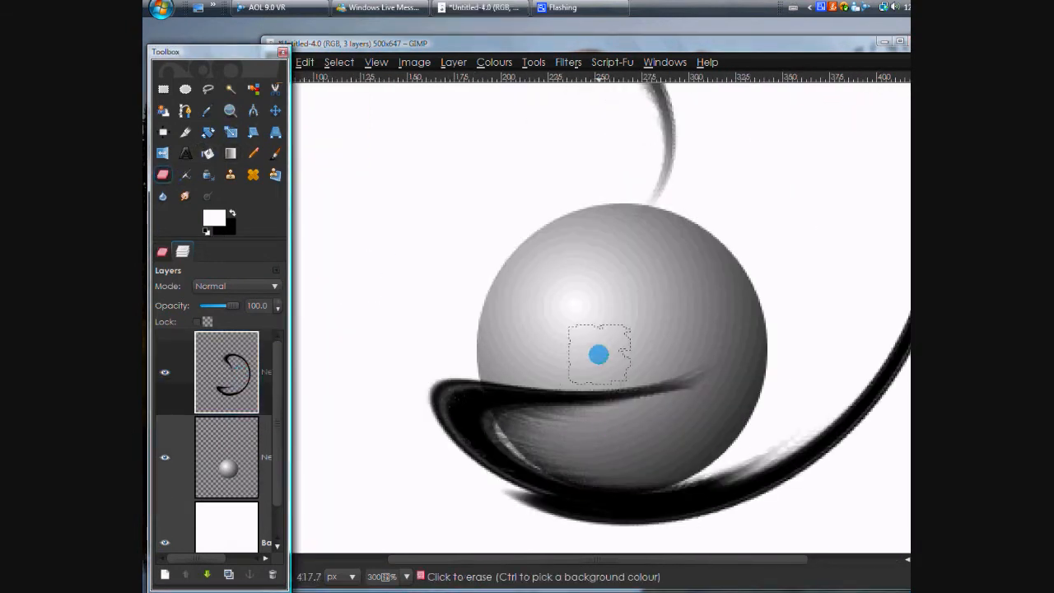
mouse_move(703, 377)
left_mouse_down()
mouse_move(620, 395)
mouse_move(526, 378)
mouse_move(512, 363)
mouse_move(549, 393)
mouse_move(513, 365)
mouse_move(527, 395)
mouse_move(514, 362)
left_mouse_up()
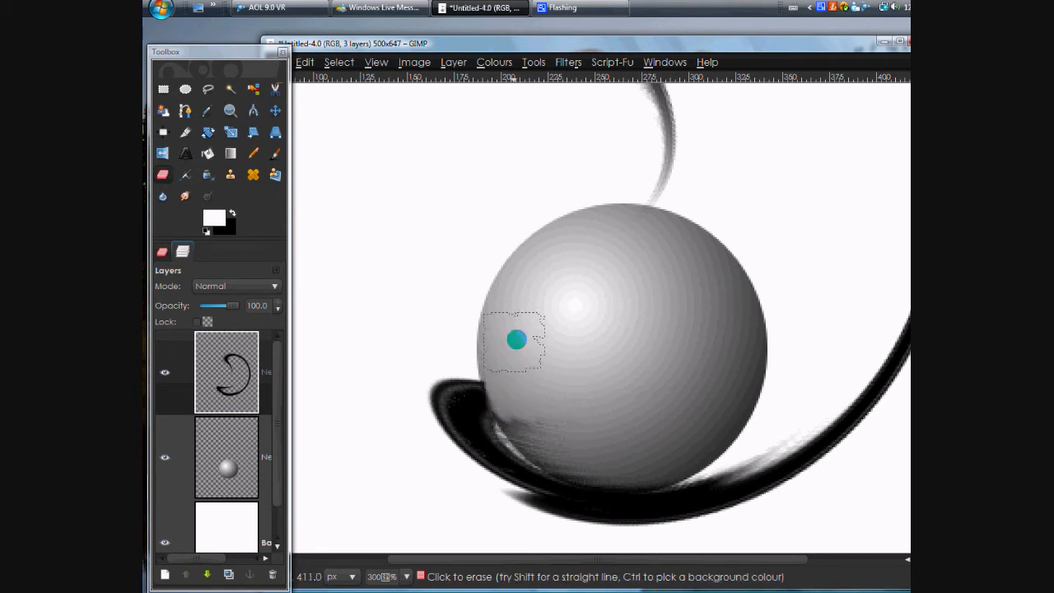
mouse_move(586, 397)
left_mouse_down()
mouse_move(541, 405)
mouse_move(524, 392)
mouse_move(529, 345)
left_mouse_up()
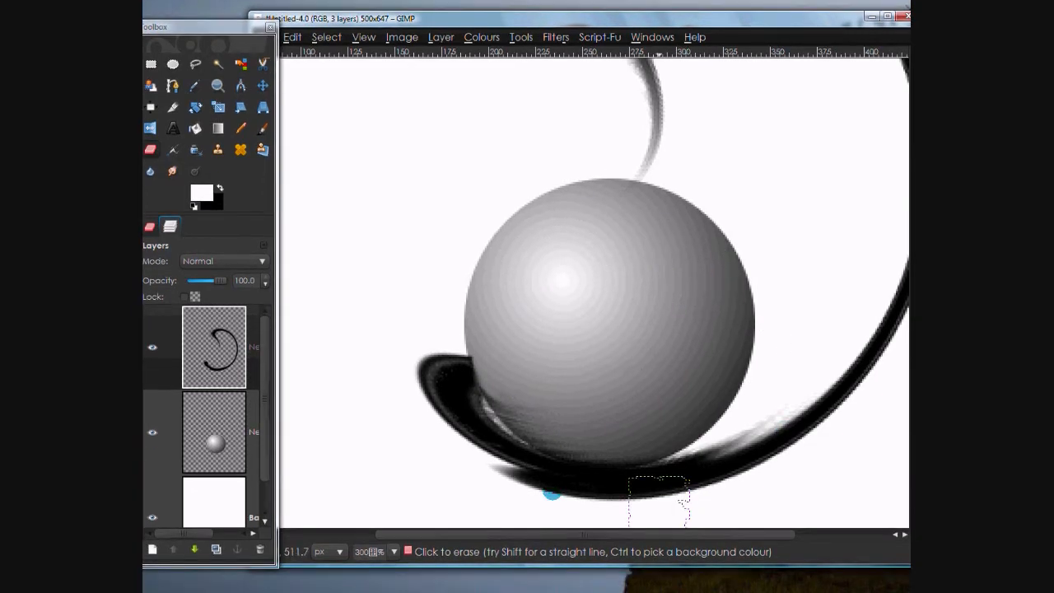
Merge the curled stroke layer down onto the sphere layer
scroll(411, 377, "down", 3)
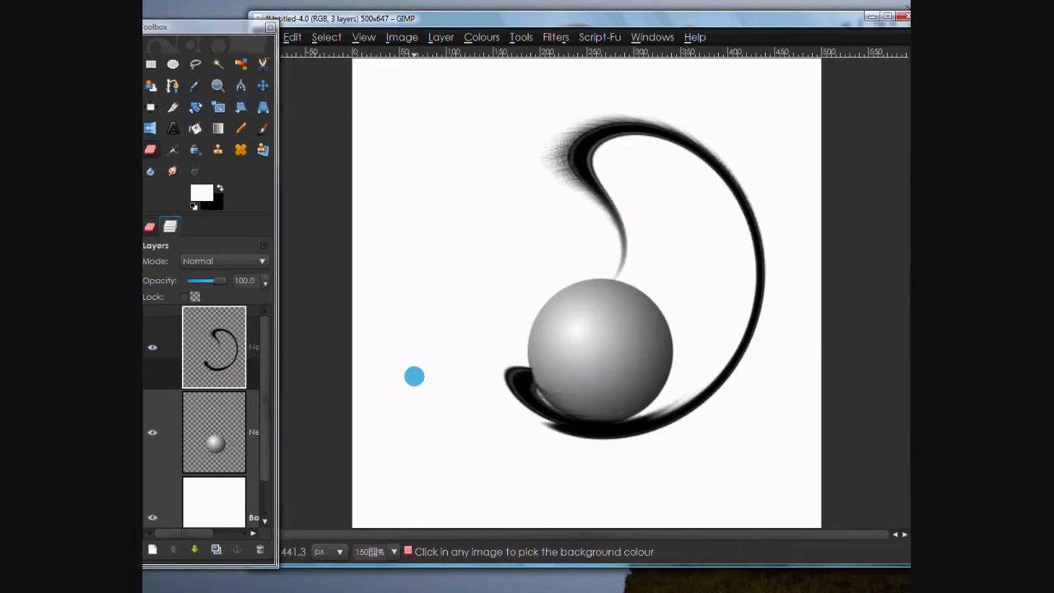
right_click(211, 346)
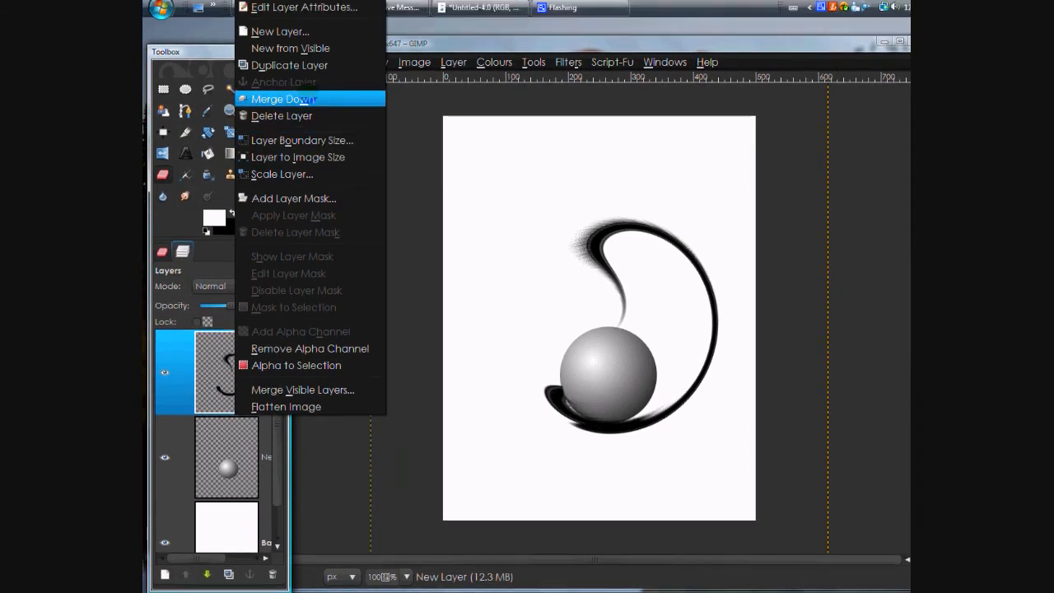
left_click(309, 99)
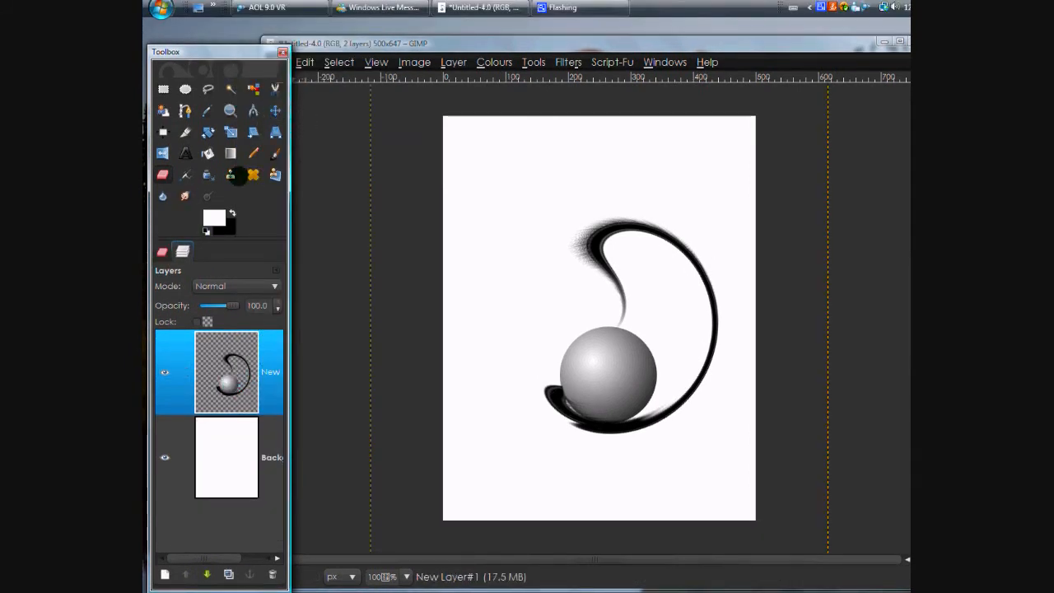
Move the merged sphere-and-stroke layer toward the lower-right part of the canvas
left_click(276, 109)
left_click(162, 252)
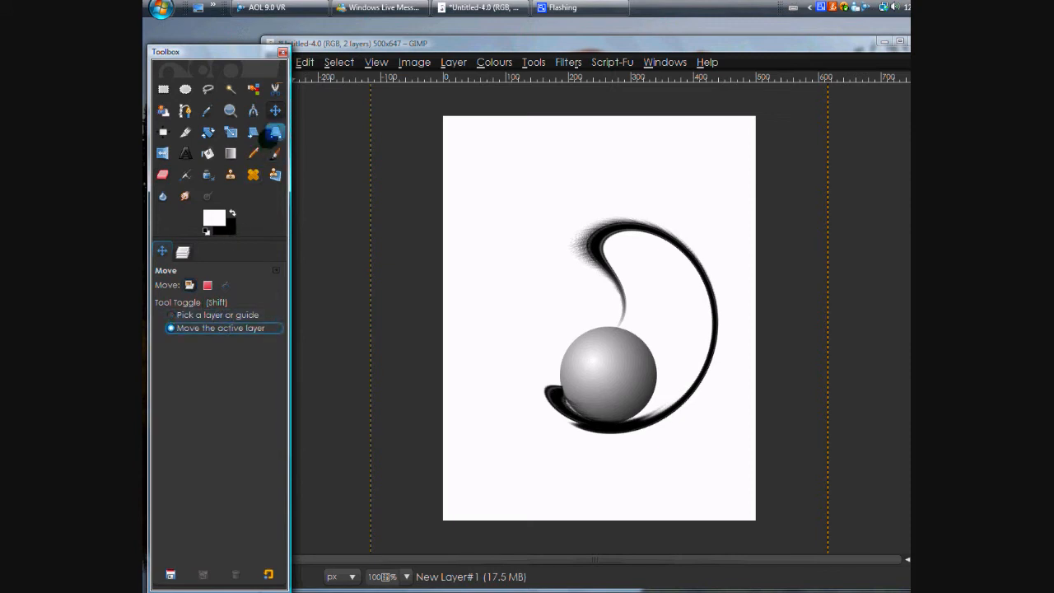
left_click_drag(576, 407, 628, 432)
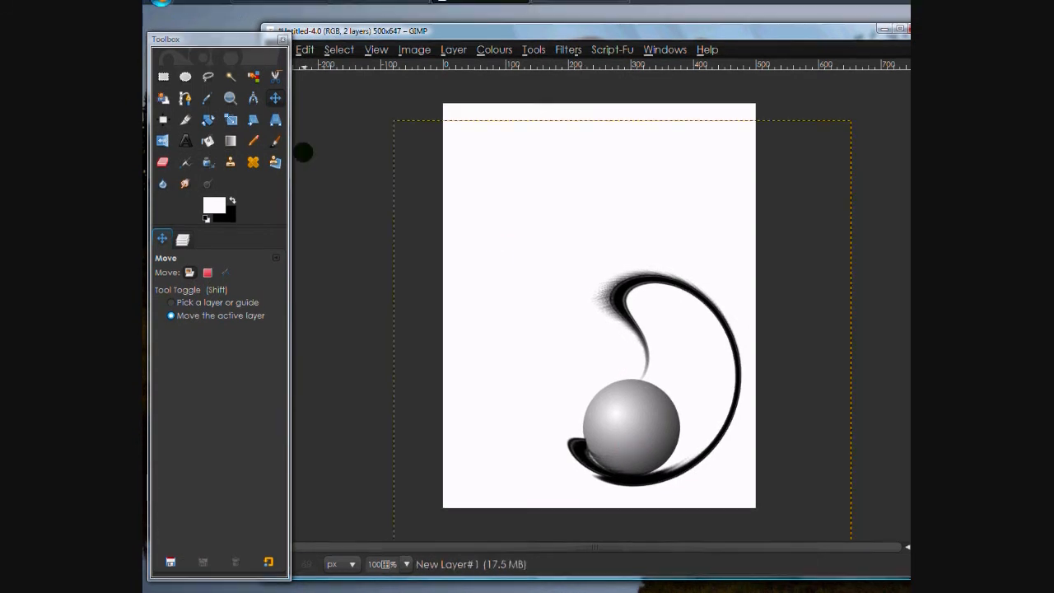
Scale the sphere-and-stroke layer down proportionally to 566 × 619 pixels
left_click(230, 131)
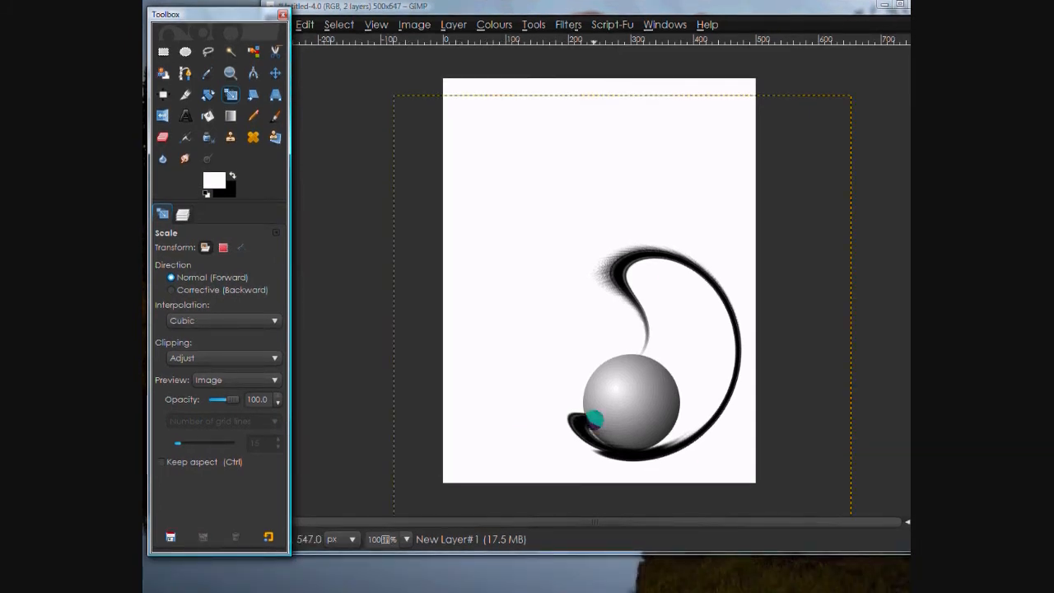
left_click(162, 462)
left_click_drag(622, 382, 462, 291)
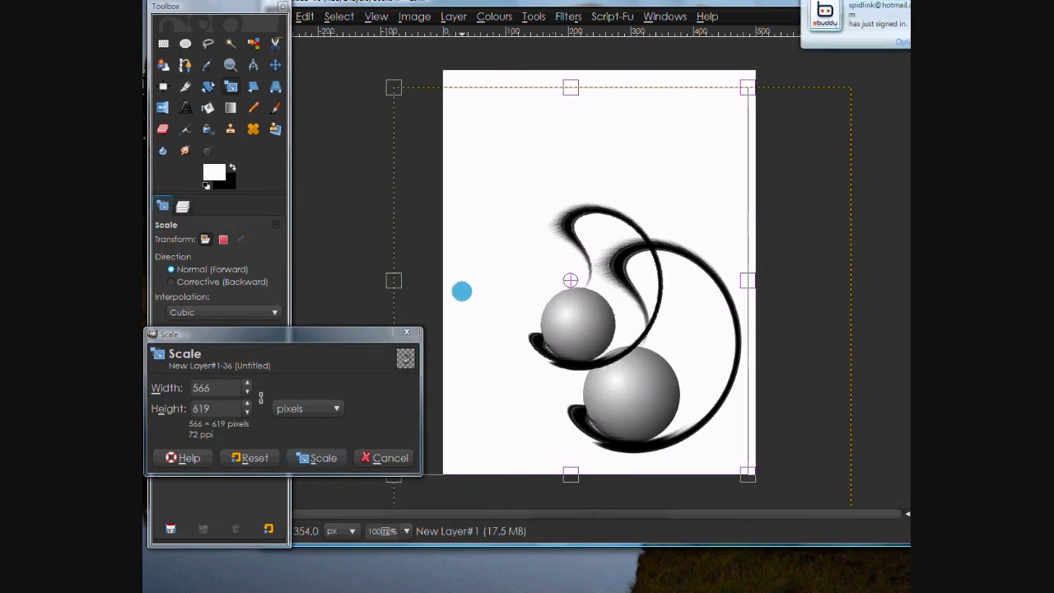
left_click(321, 460)
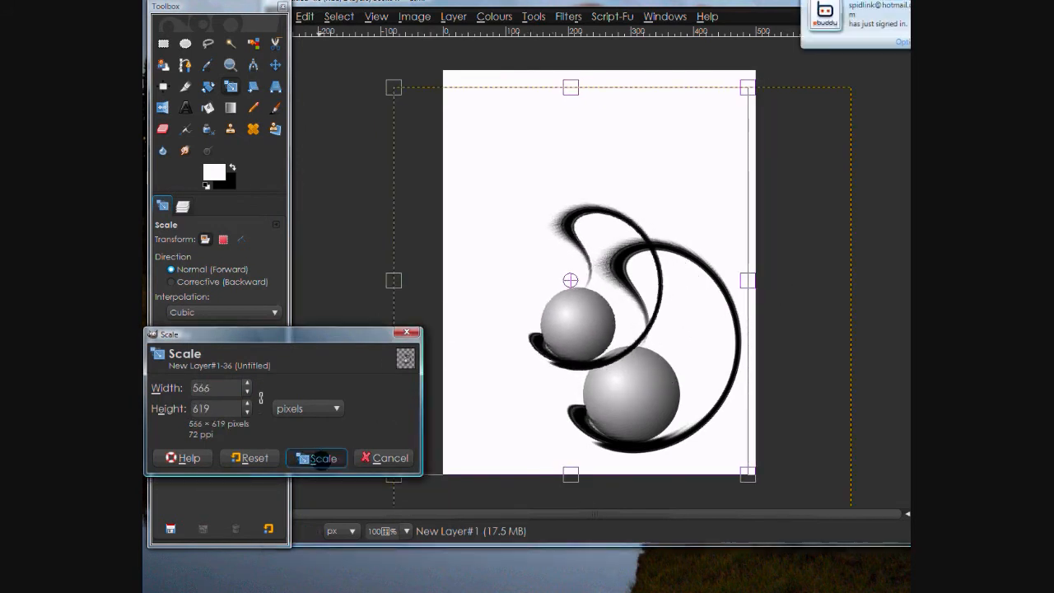
Move the scaled sphere and stroke into the lower-right corner of the canvas, just inside its edges
key("m")
left_click_drag(570, 326, 656, 418)
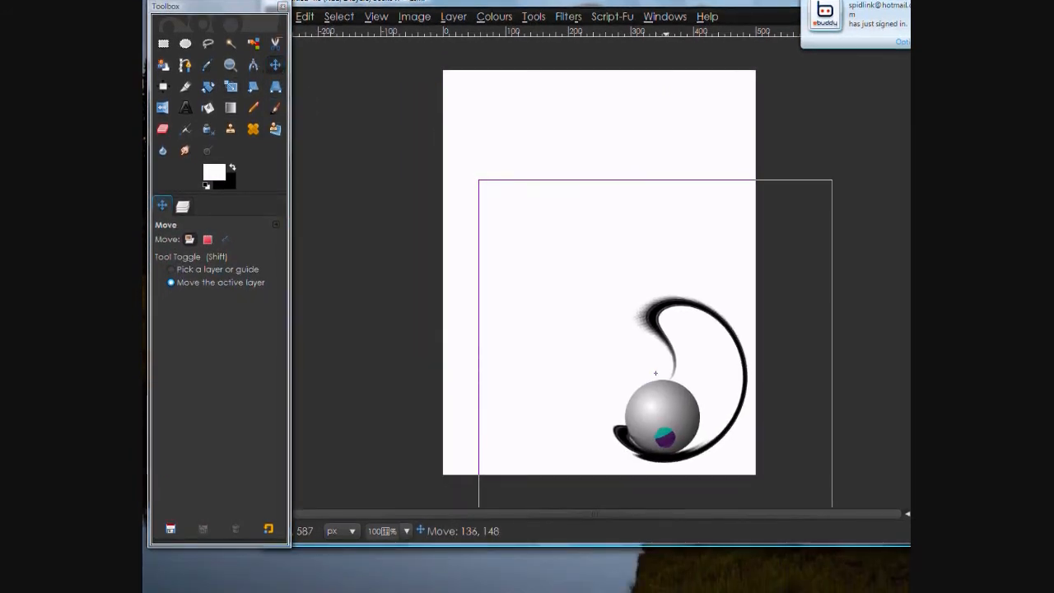
left_click_drag(656, 373, 645, 373)
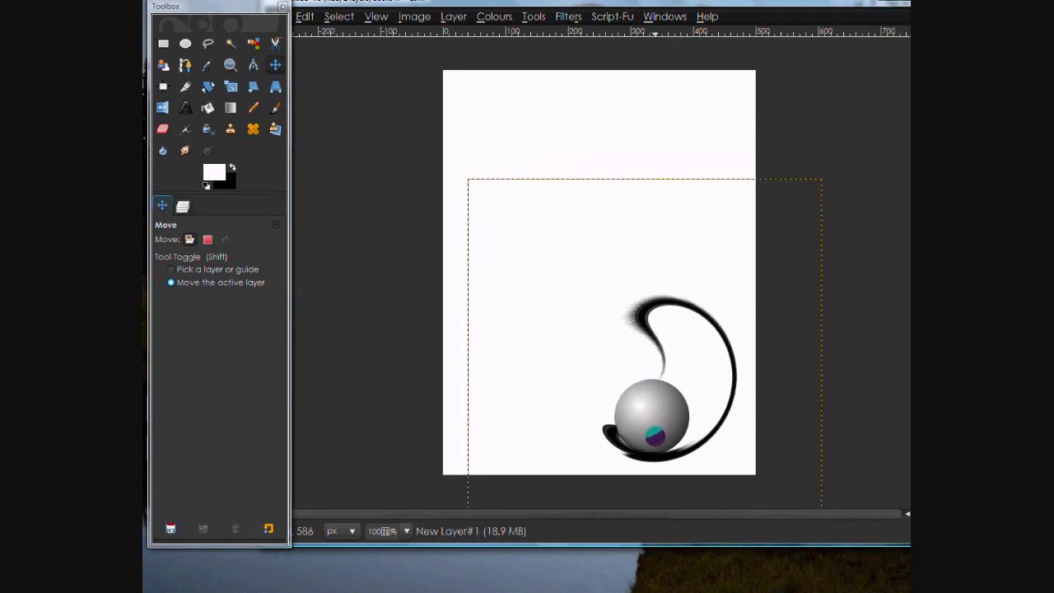
Duplicate the sphere-and-stroke layer and move the copy up and left of the original
left_click(183, 206)
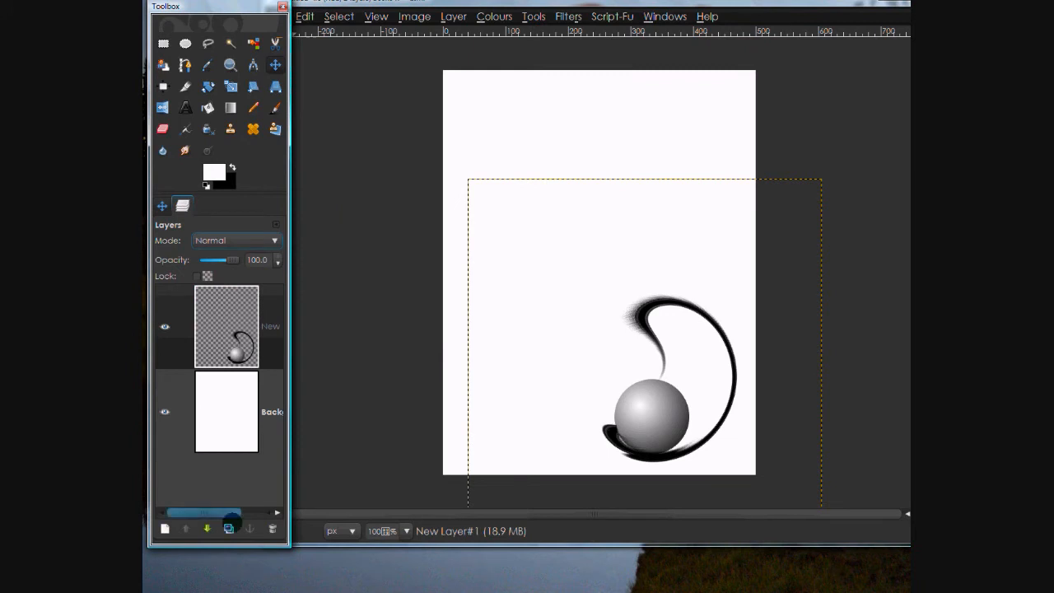
left_click(229, 528)
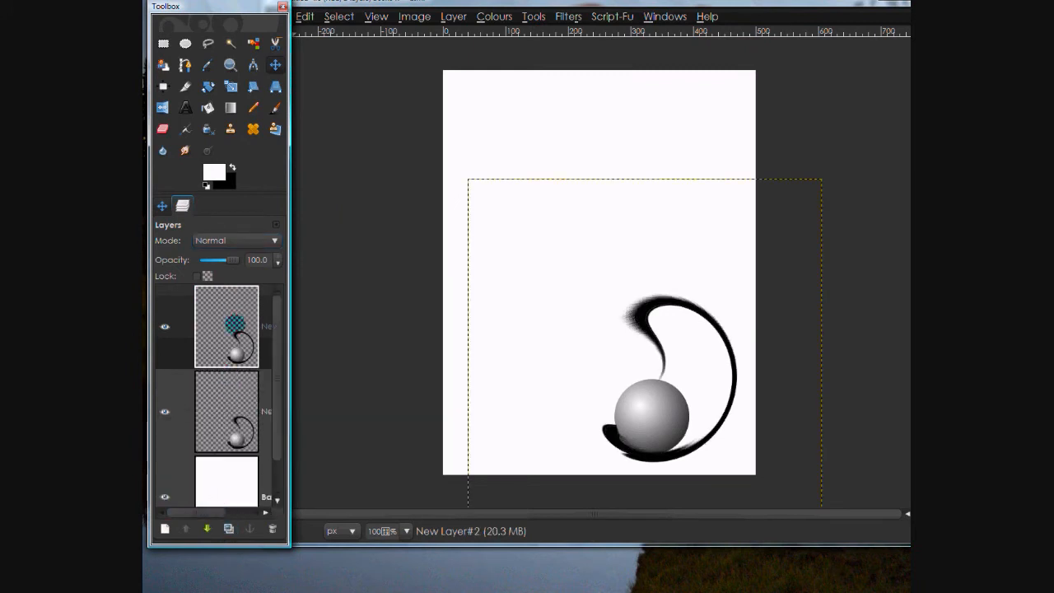
left_click(234, 325)
left_click_drag(645, 371, 554, 230)
Scale the duplicated sphere-and-stroke layer down proportionally to 400 × 438 pixels
left_click(231, 111)
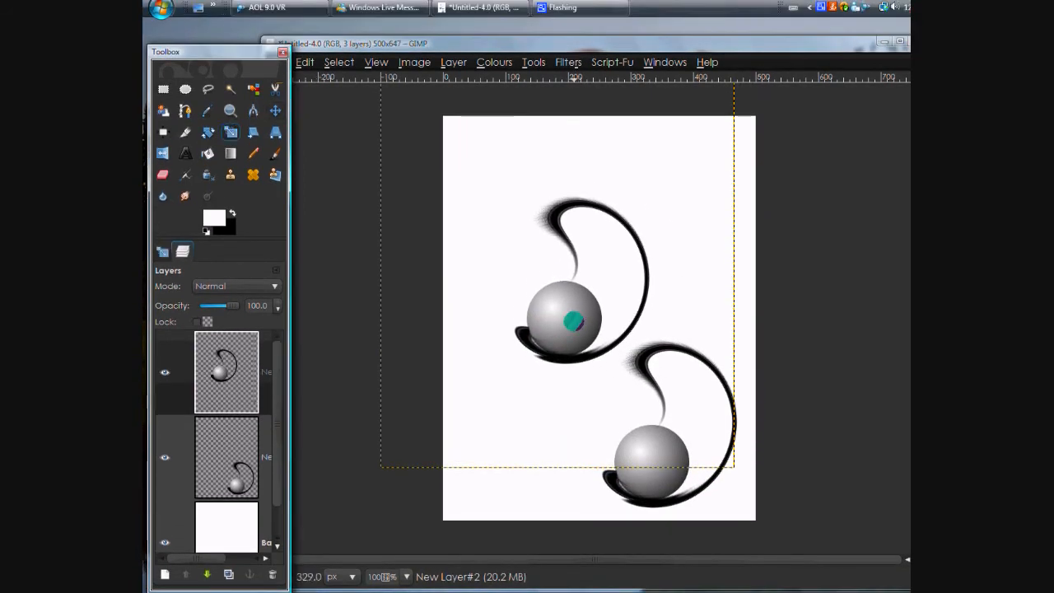
left_click(571, 309)
left_click_drag(642, 402, 552, 283)
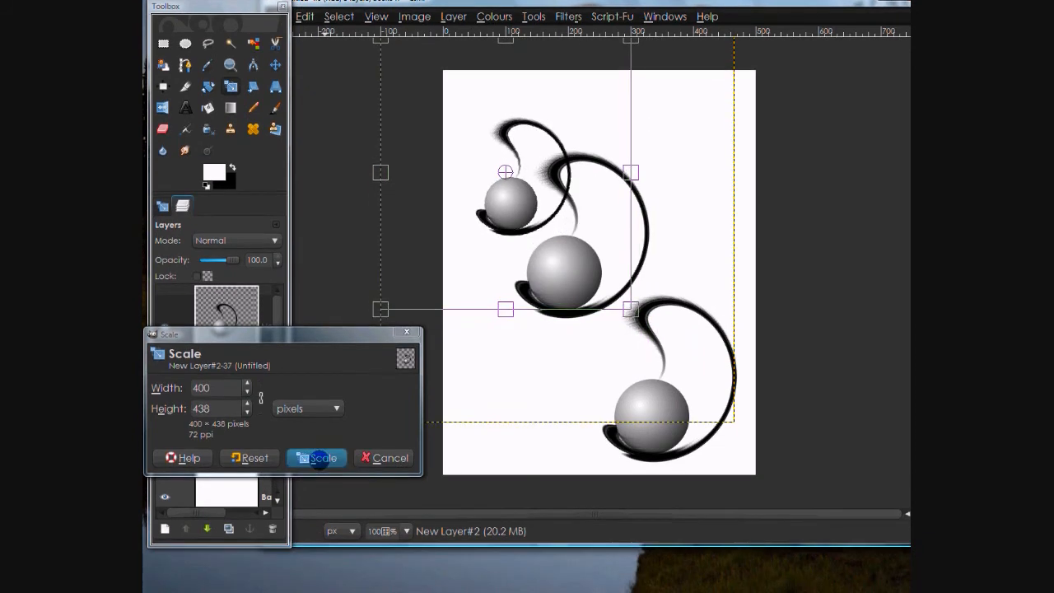
left_click(316, 491)
Rotate the smaller sphere-and-stroke copy slightly clockwise
left_click(208, 99)
left_click(568, 232)
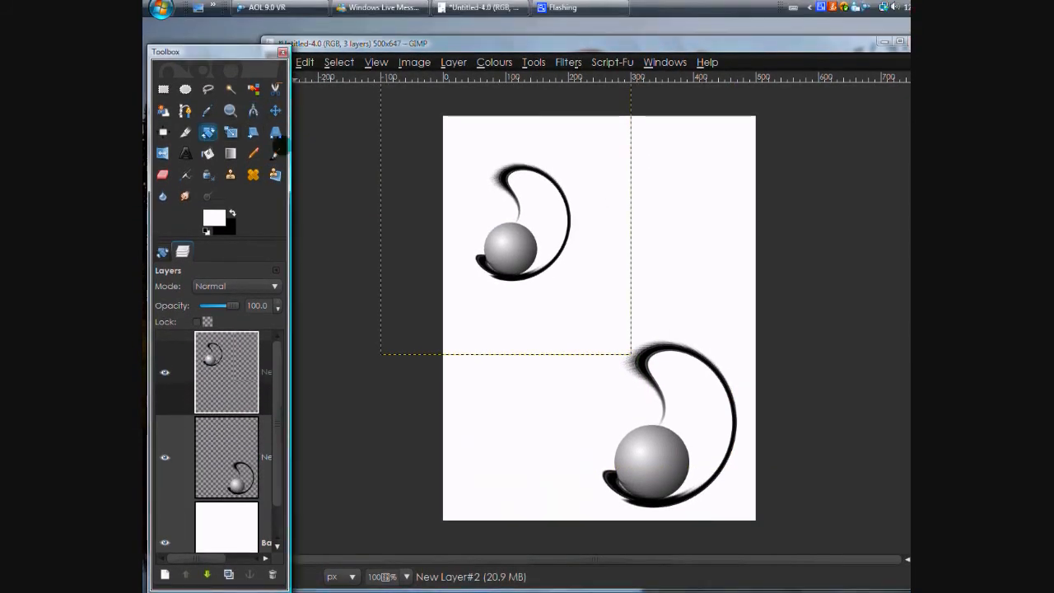
left_click_drag(569, 267, 630, 271)
left_click(534, 339)
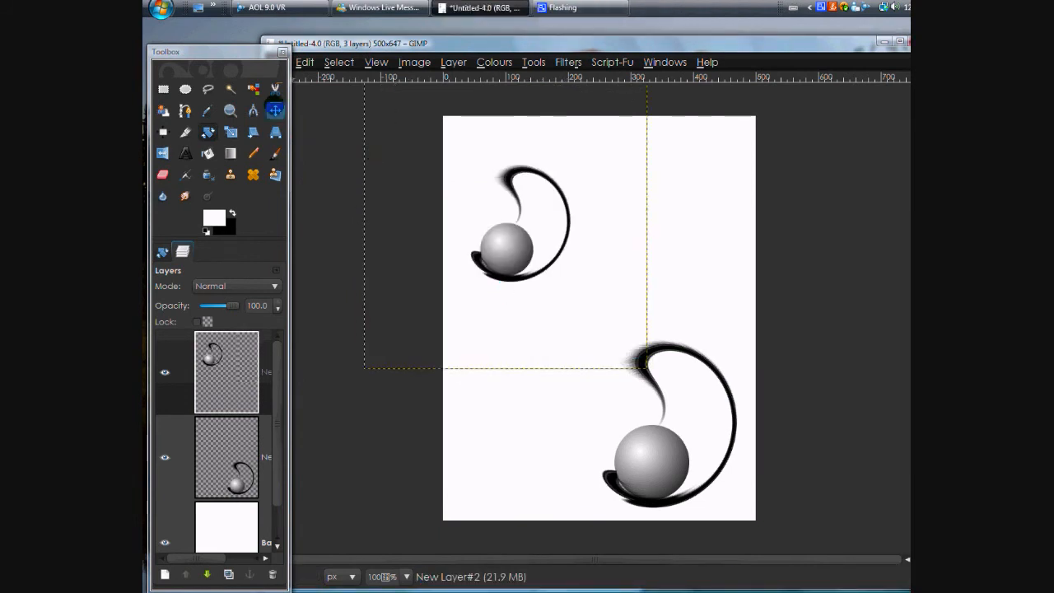
Apply an 11 px Gaussian Blur to the rotated copy and move it above the original, partly past the canvas's right edge
left_click(568, 62)
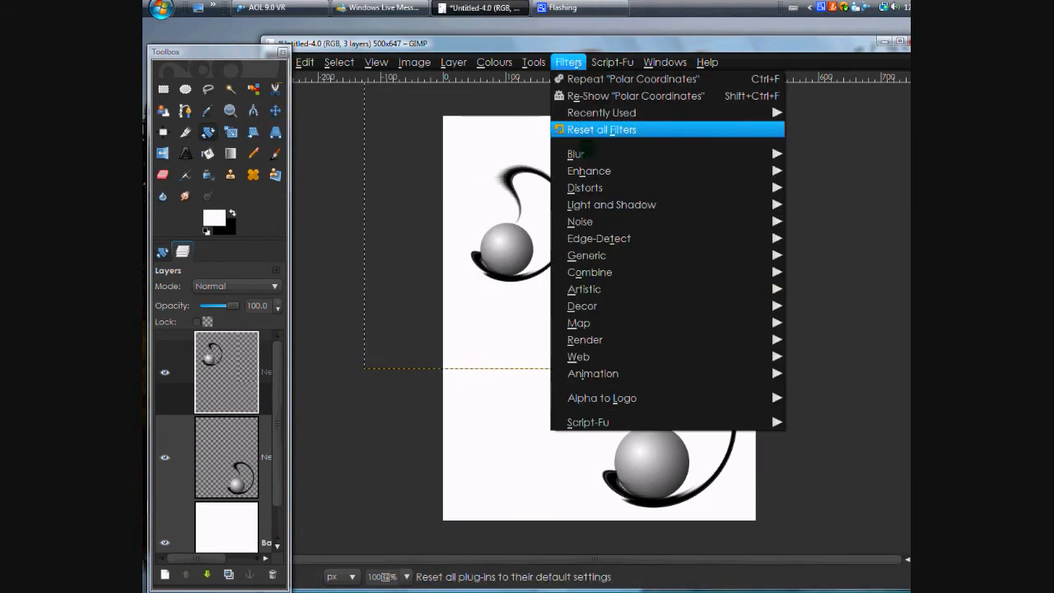
mouse_move(593, 154)
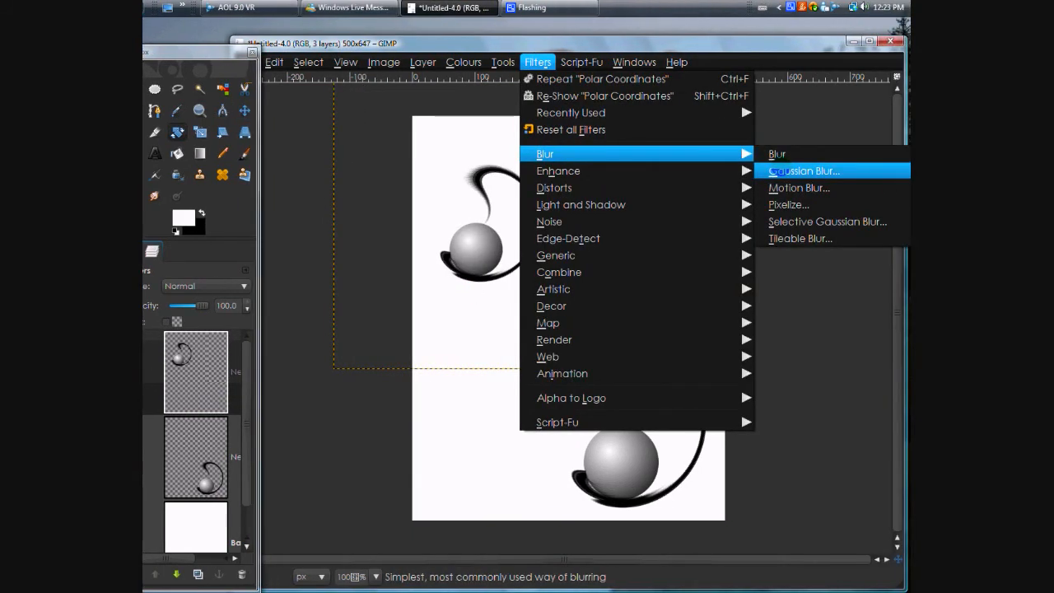
left_click(779, 171)
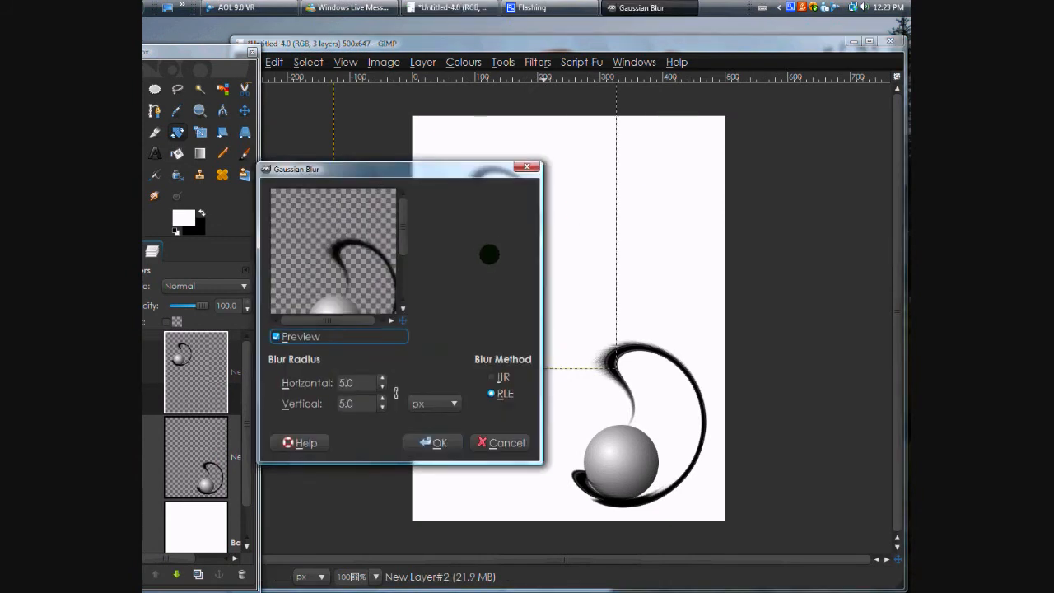
left_click_drag(407, 326, 410, 341)
left_click(382, 378)
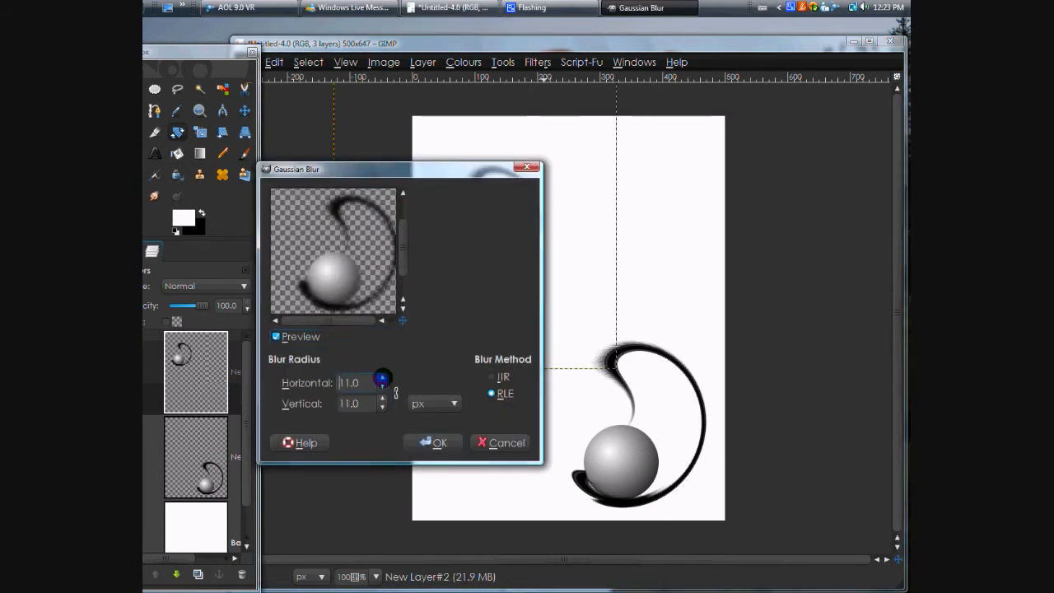
left_click(430, 442)
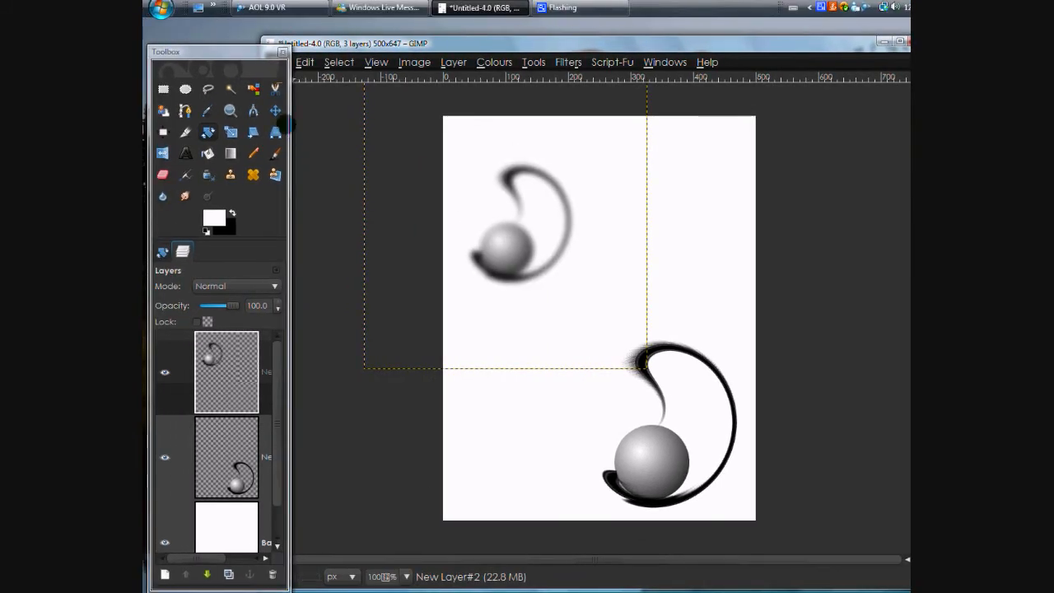
left_click_drag(508, 245, 713, 293)
left_click_drag(714, 257, 707, 262)
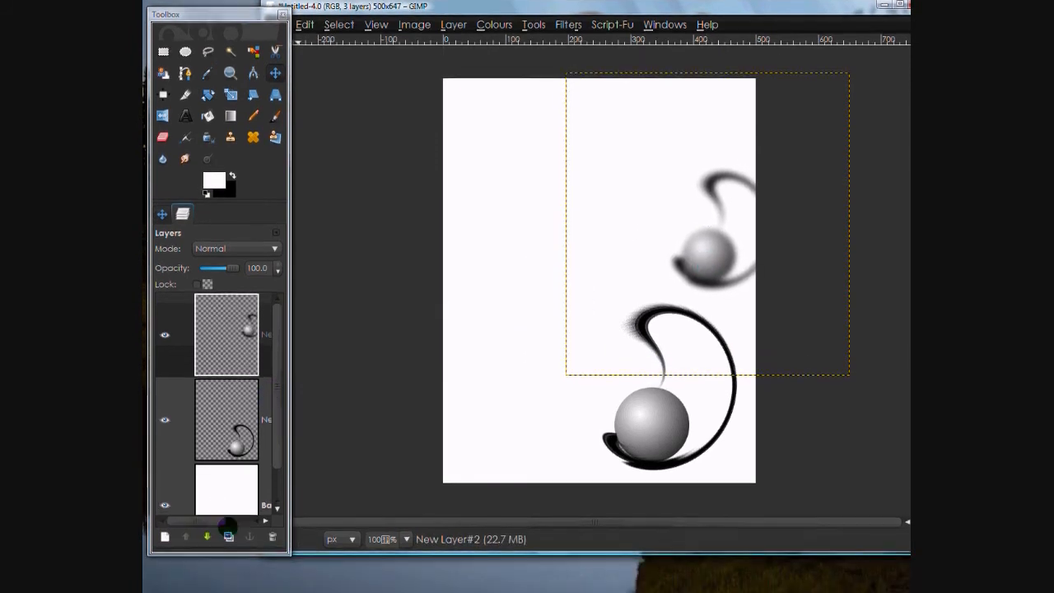
Duplicate the sharp sphere-and-stroke layer and move the new copy to the upper-left part of the canvas
left_click(236, 480)
left_click(229, 528)
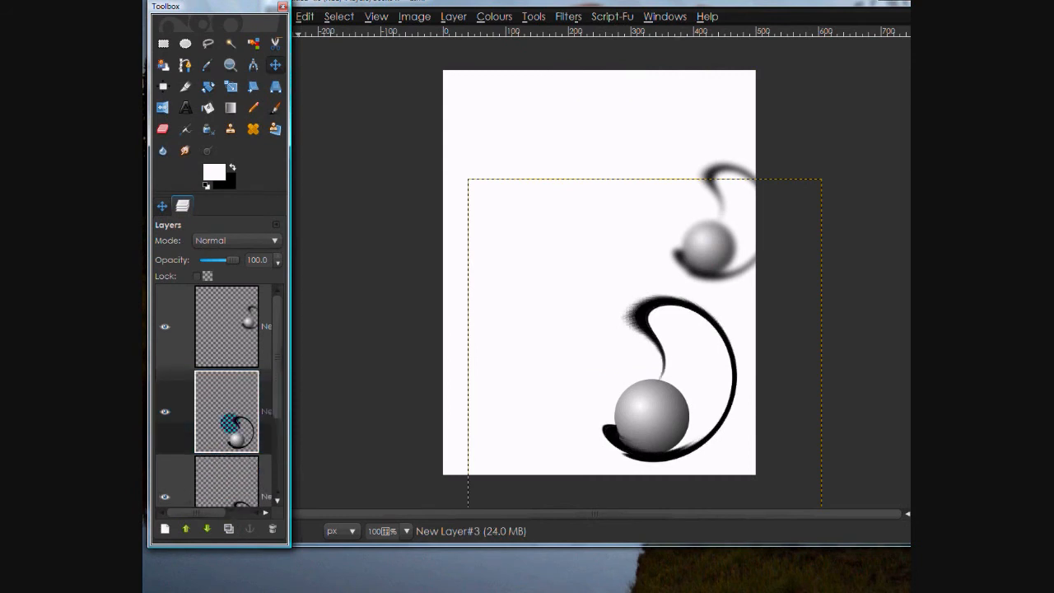
left_click_drag(640, 411, 541, 226)
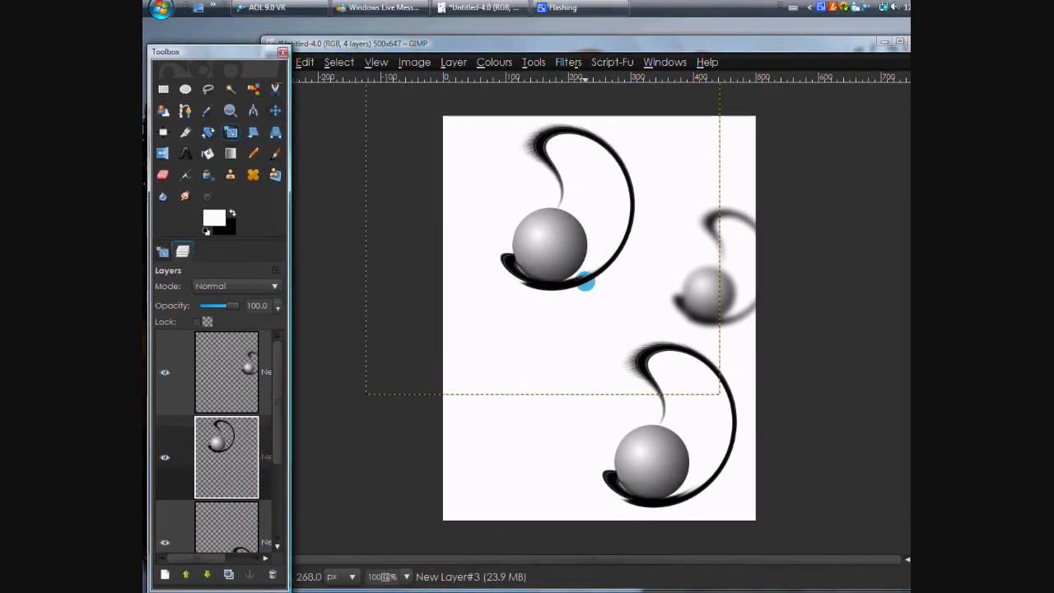
Scale the new sharp copy down proportionally to 183 × 200 pixels
left_click(584, 283)
left_click(247, 445)
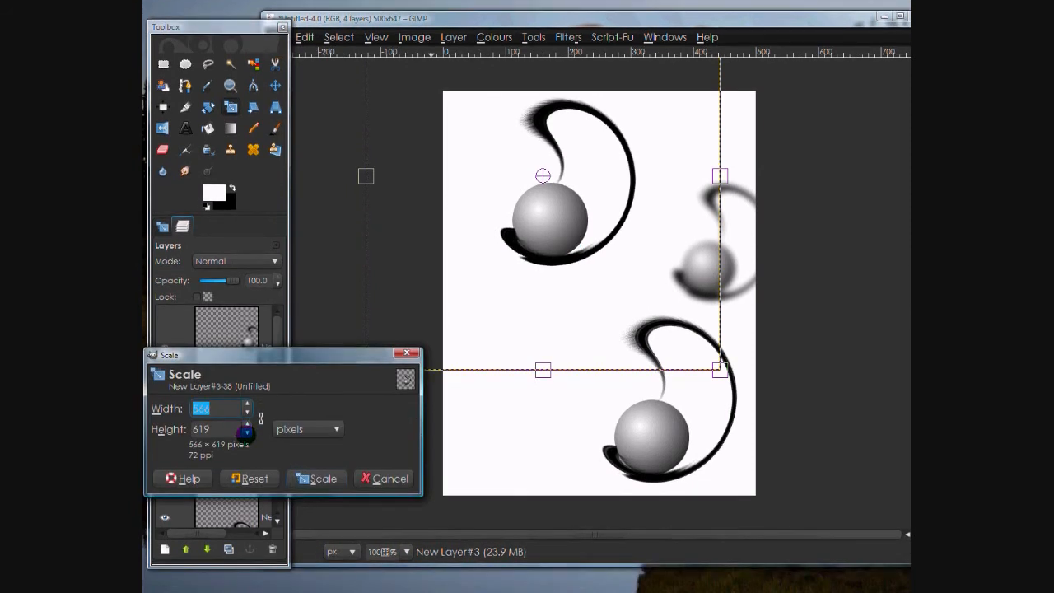
left_click(247, 433)
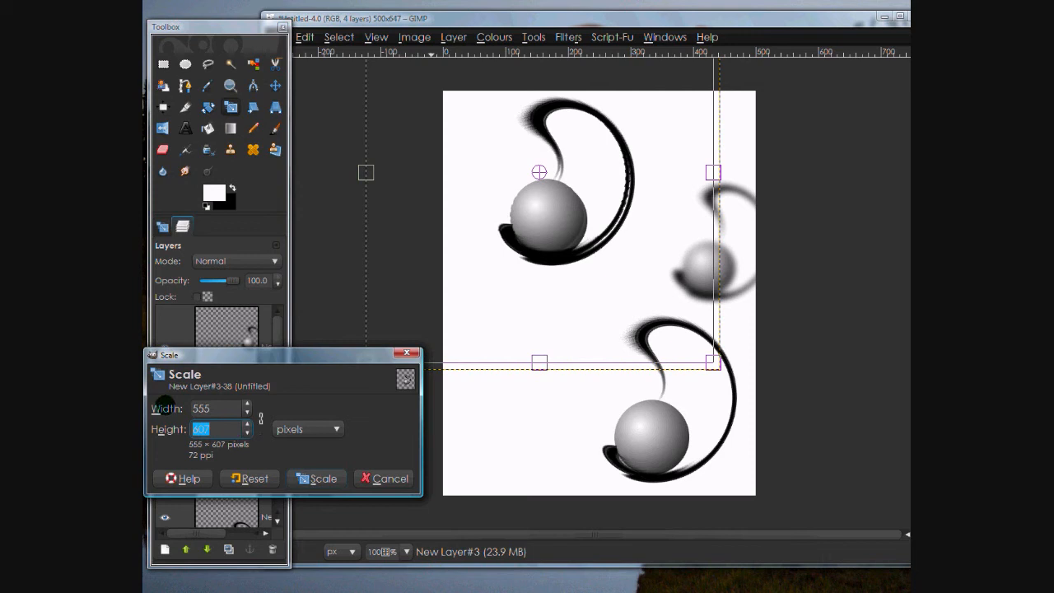
type("200")
key("Tab")
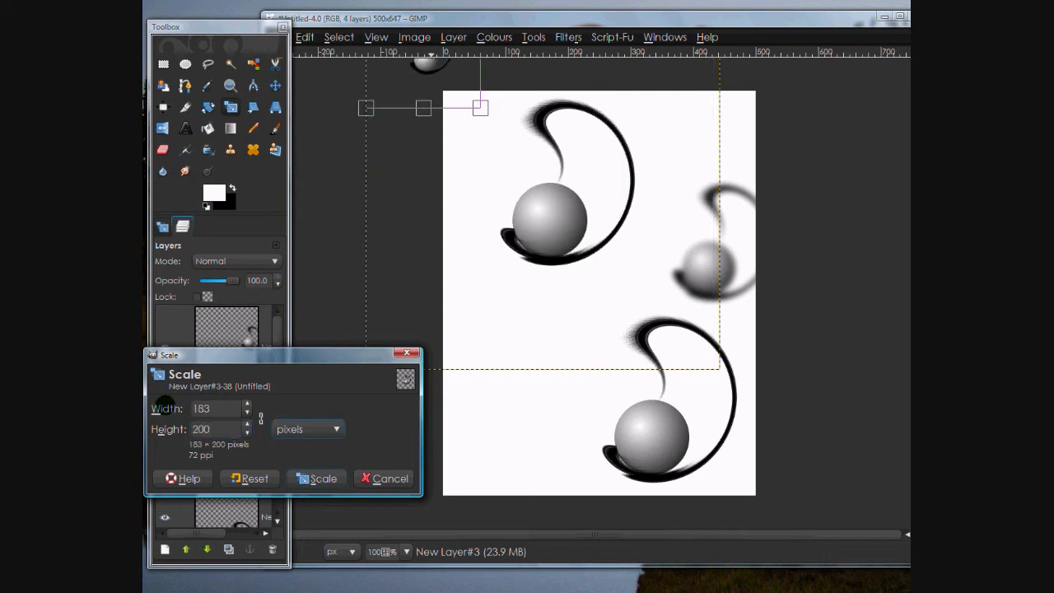
left_click(317, 478)
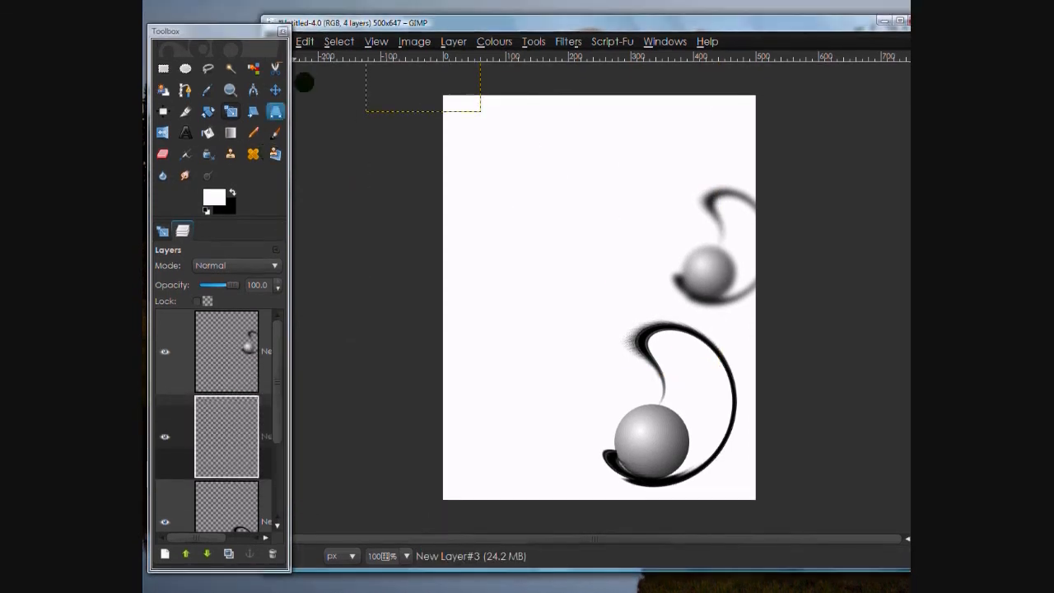
Move the small copy to the canvas's upper-right area, above the blurred copy, and rotate it by -28.73 degrees
key("m")
left_click_drag(425, 99, 670, 145)
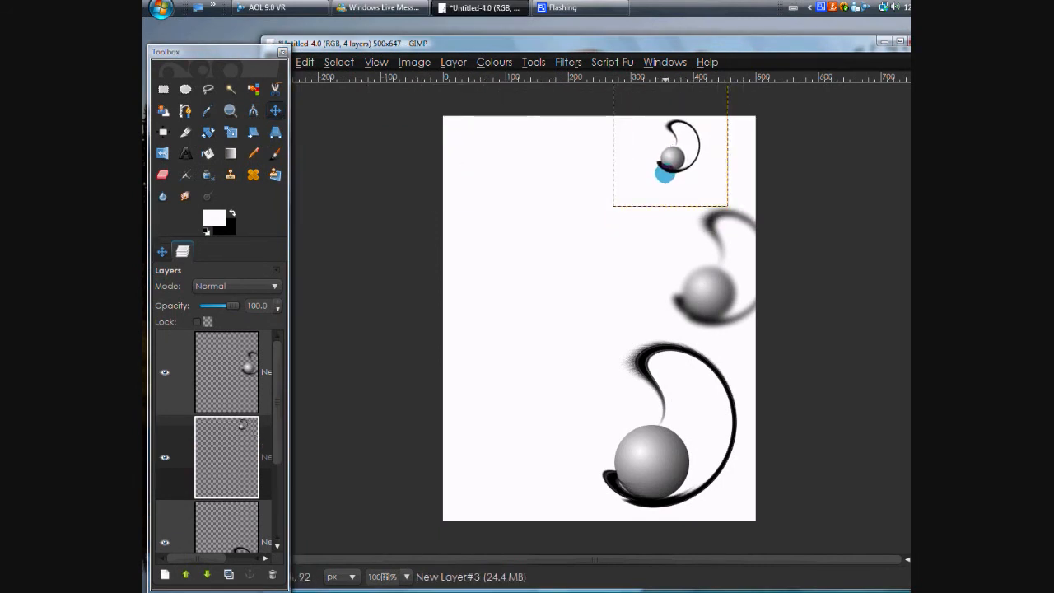
left_click(208, 131)
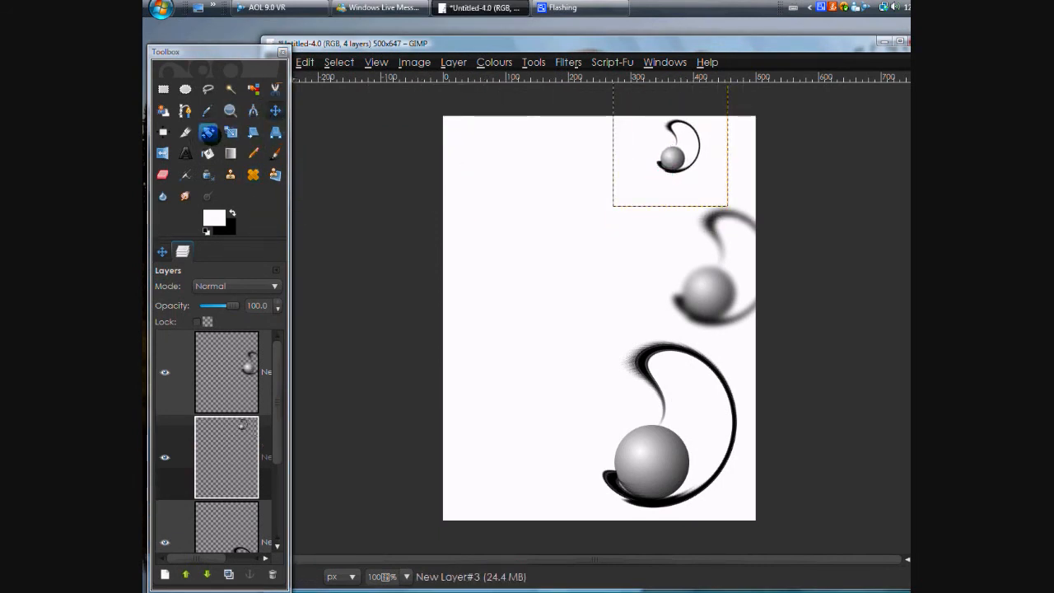
left_click_drag(712, 186, 698, 160)
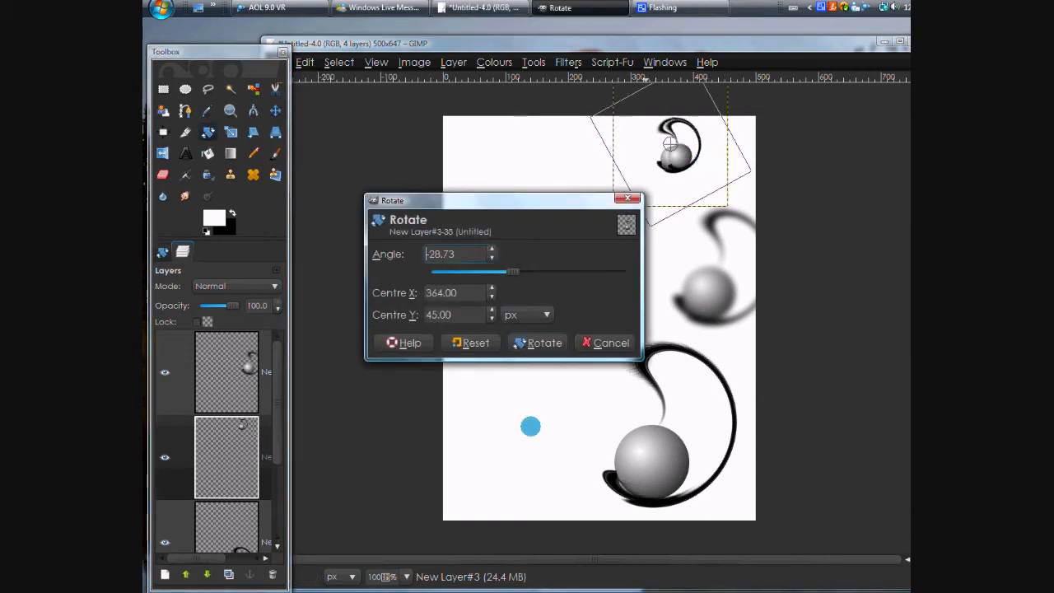
left_click(553, 342)
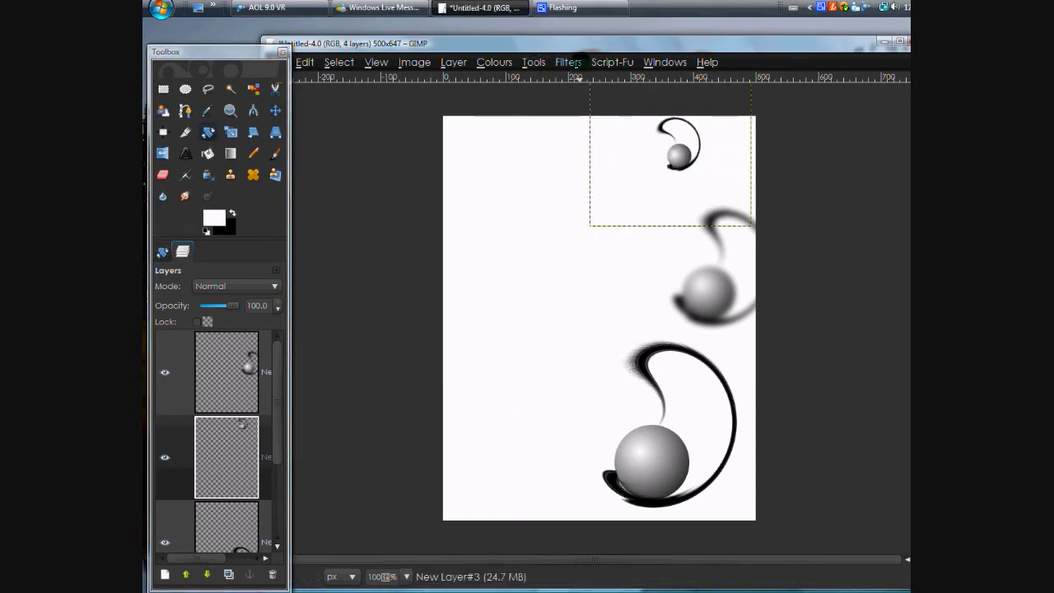
Apply an 18 px Gaussian Blur to the small copy and shift it slightly up and right against the canvas's top edge
left_click(568, 62)
mouse_move(725, 154)
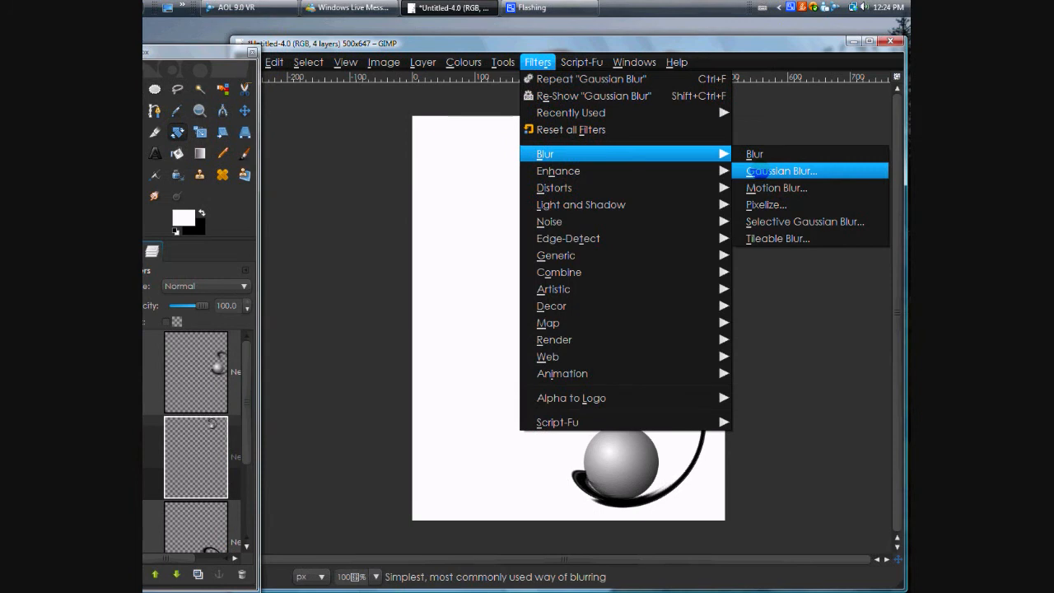
left_click(757, 170)
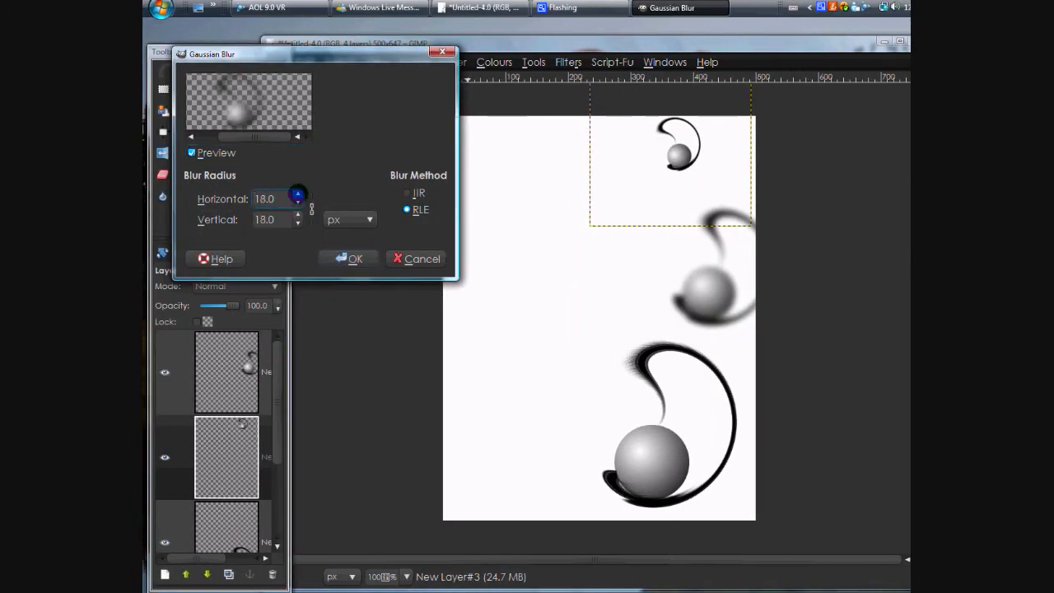
left_click(341, 257)
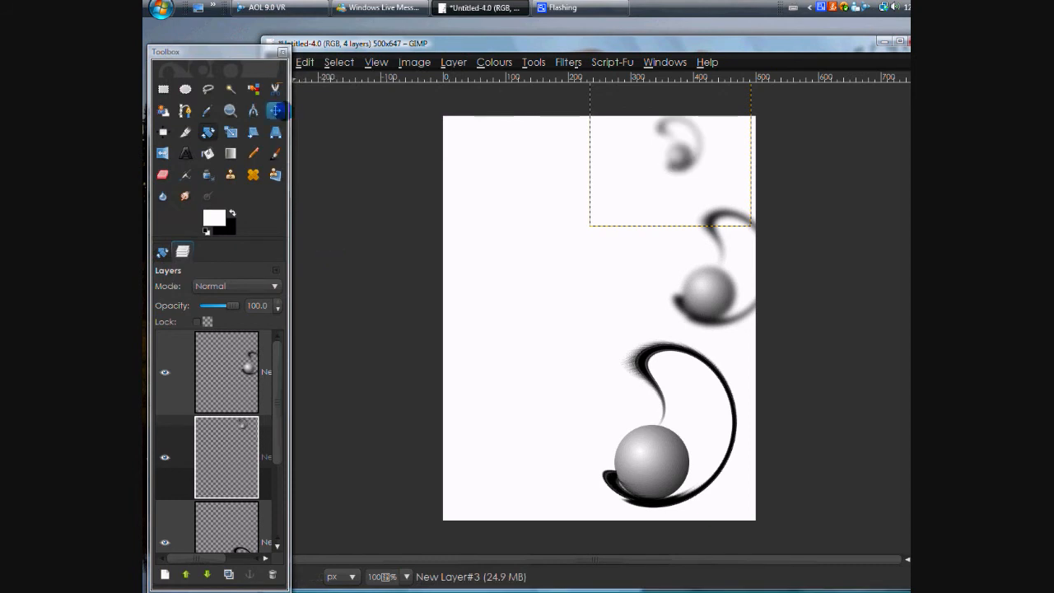
left_click(274, 110)
left_click_drag(674, 157, 679, 140)
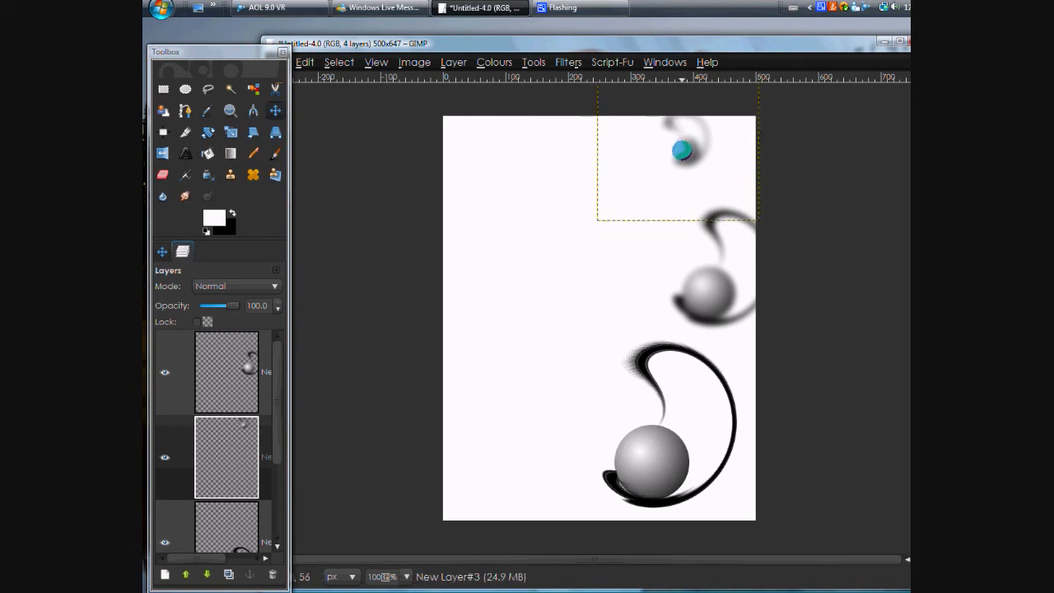
Merge the two blurred sphere-and-stroke copies down into the sharp sphere-and-stroke layer, keeping the background separate
right_click(238, 376)
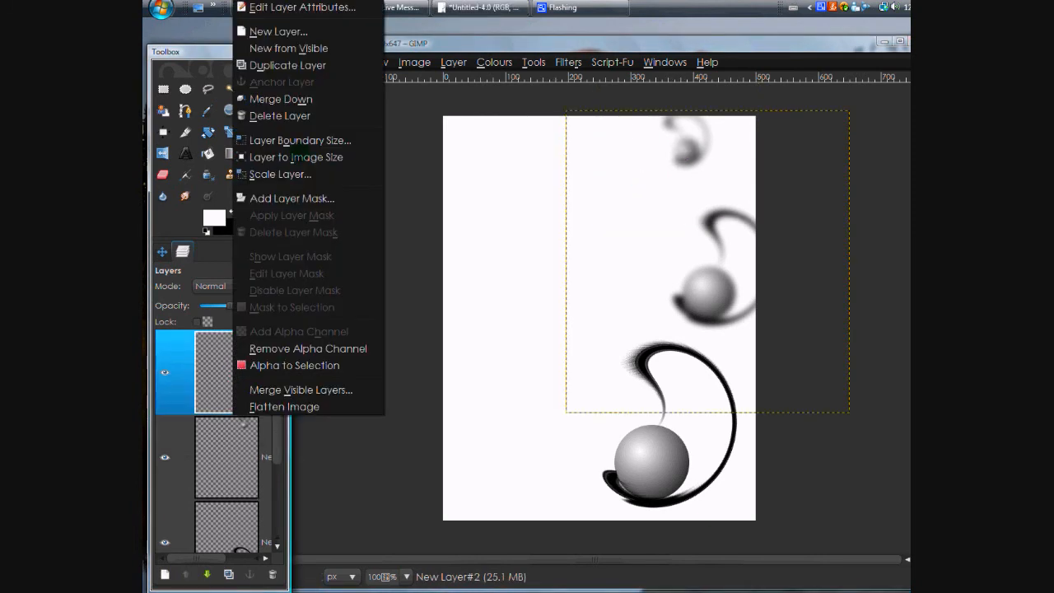
left_click(306, 99)
right_click(220, 375)
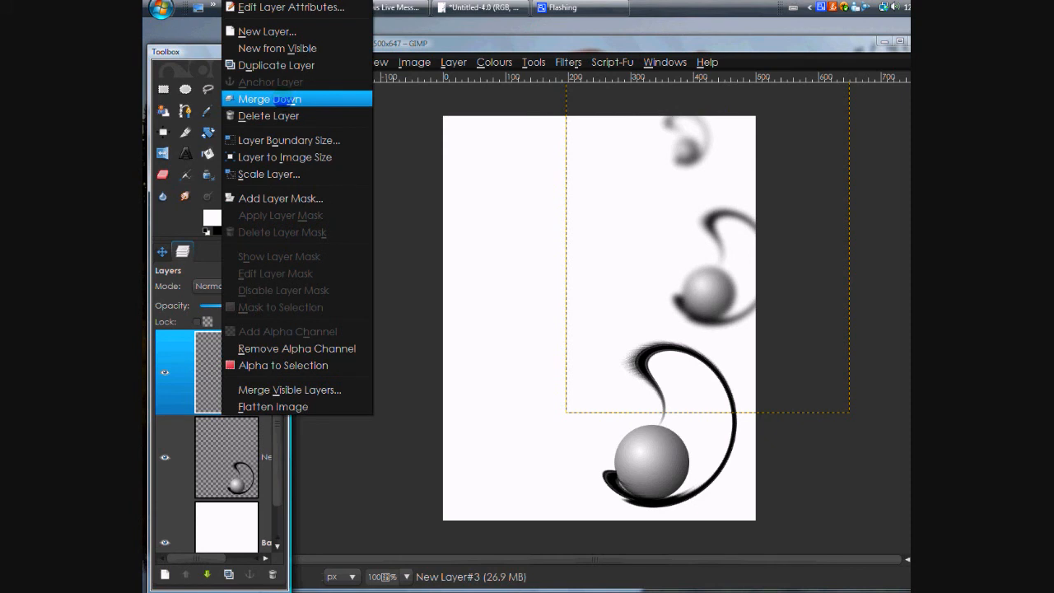
left_click(284, 99)
Fill the background layer with a linear white-to-black gradient running from the canvas's upper-left corner to its lower-right corner
left_click(237, 469)
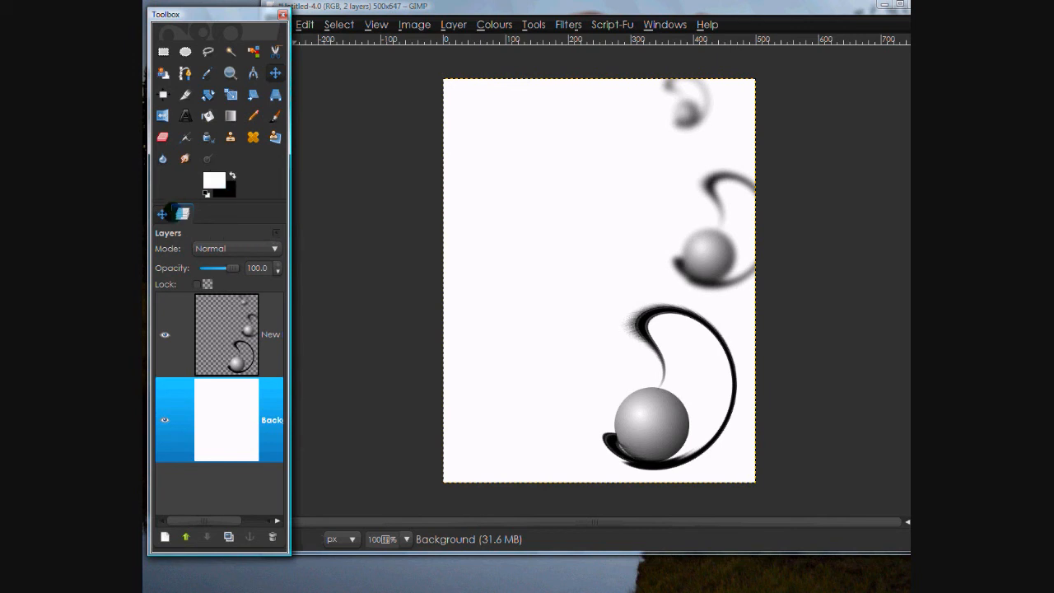
left_click(163, 213)
left_click(182, 213)
left_click(230, 115)
left_click(162, 251)
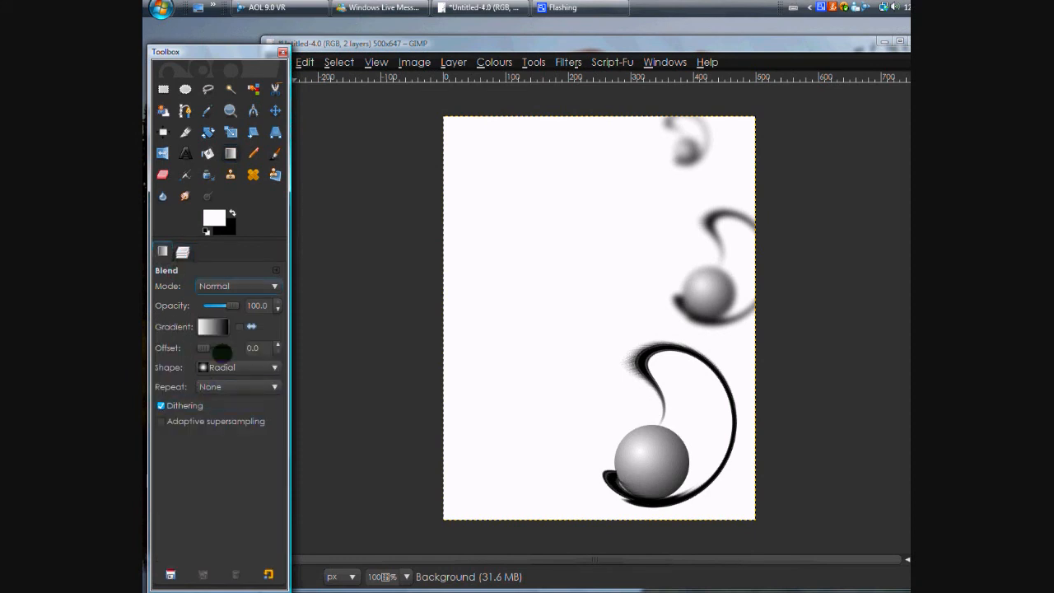
left_click(218, 366)
left_click(225, 328)
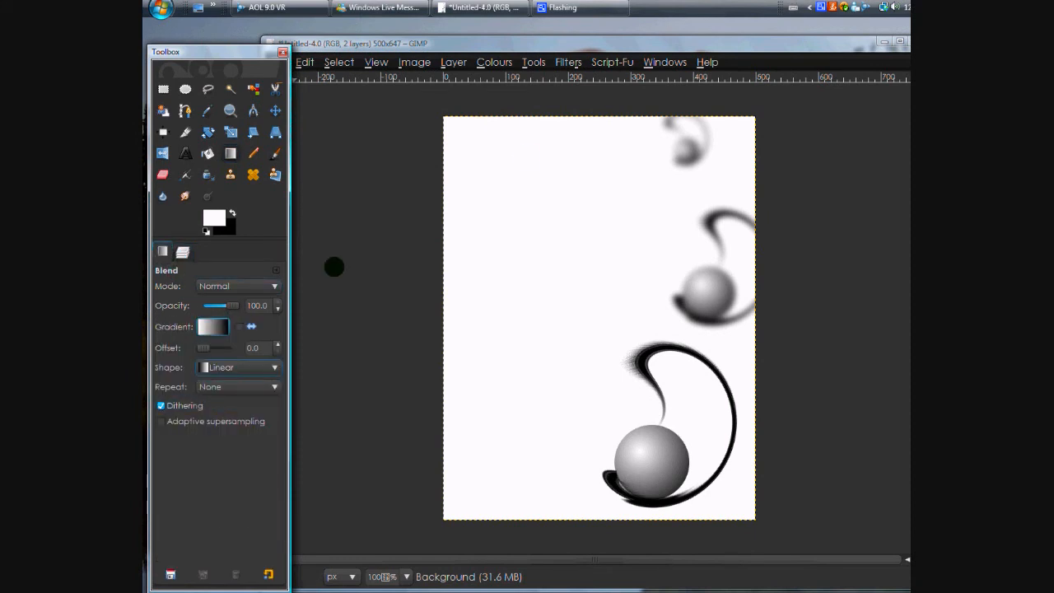
left_click_drag(443, 116, 756, 519)
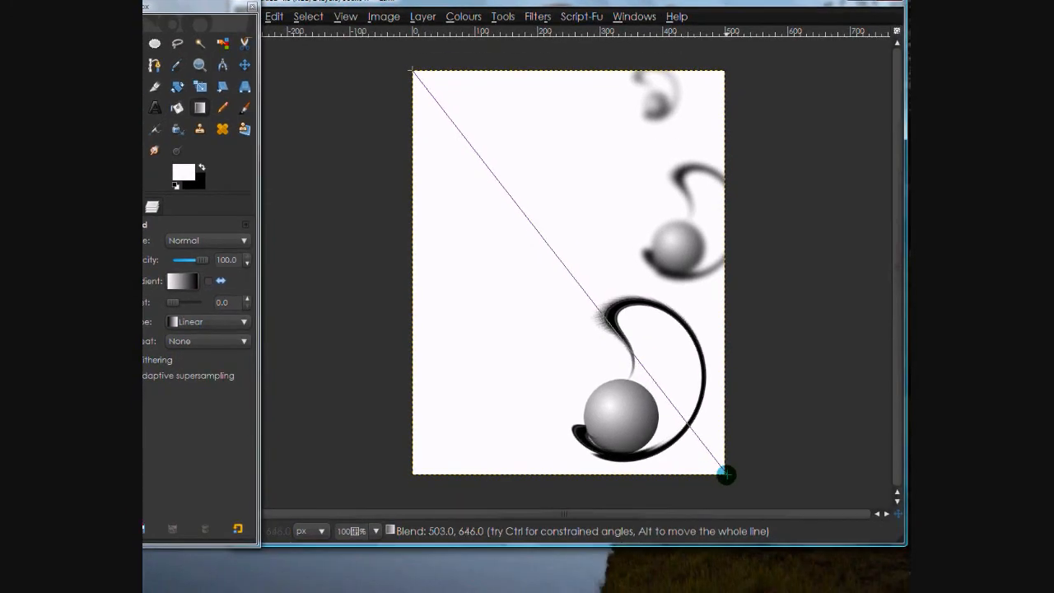
left_click_drag(725, 474, 725, 475)
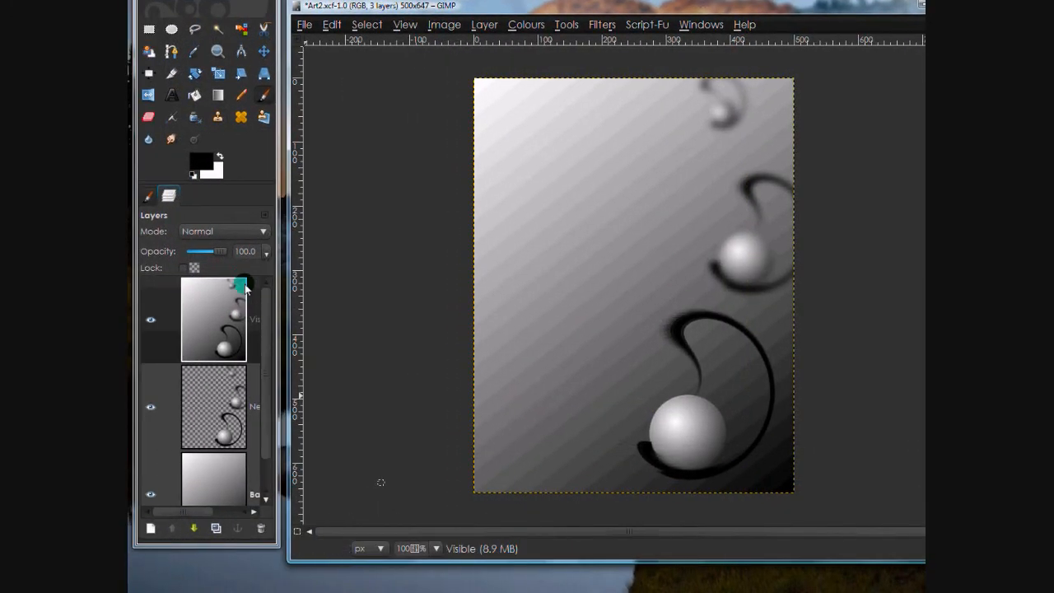
Set the foreground colour to the dark brown 331900
left_click(204, 166)
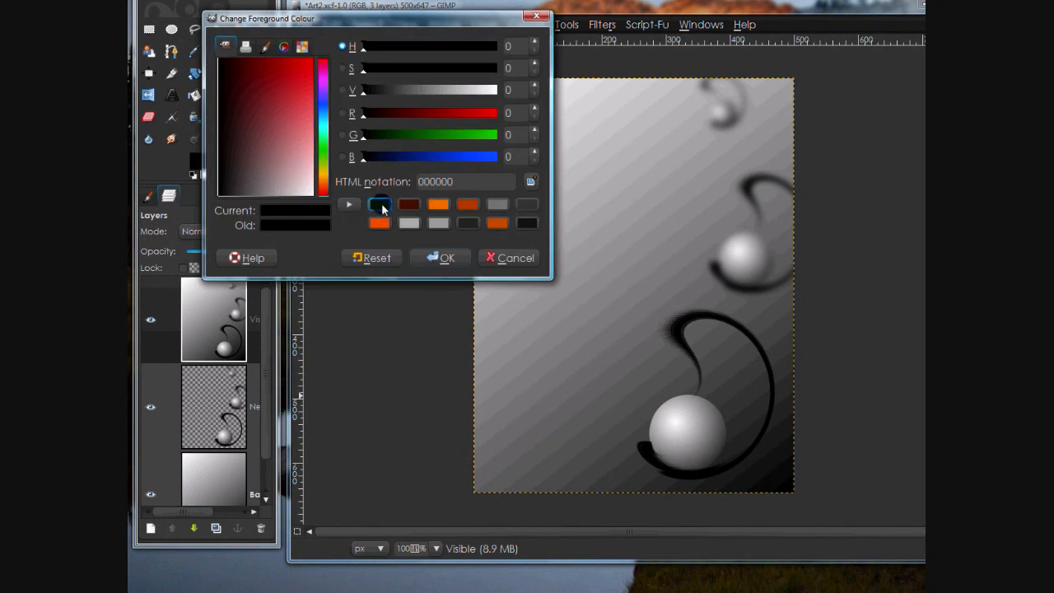
left_click(380, 207)
left_click_drag(476, 186, 415, 186)
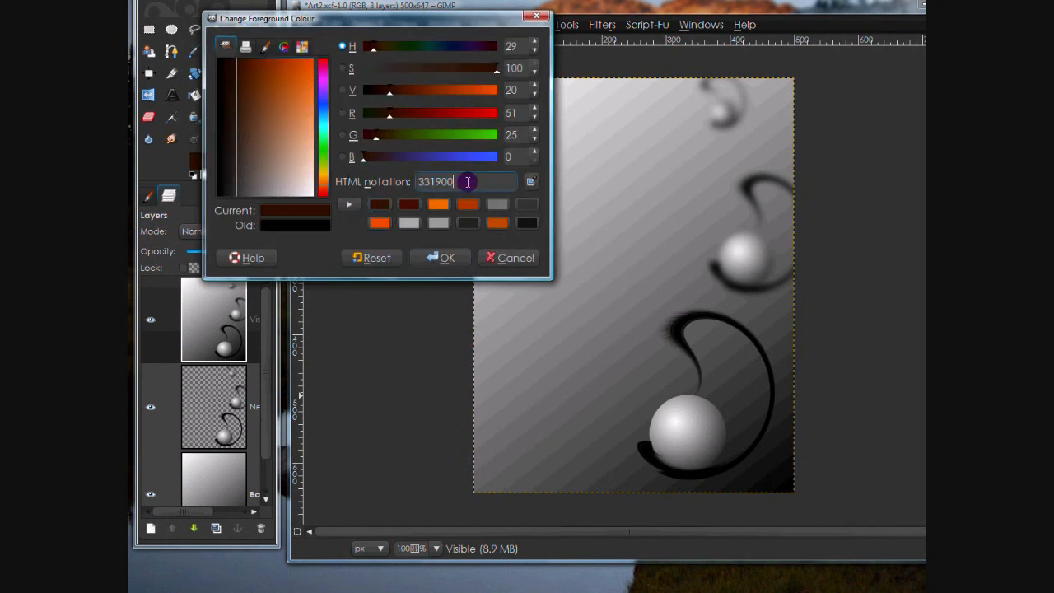
left_click(454, 262)
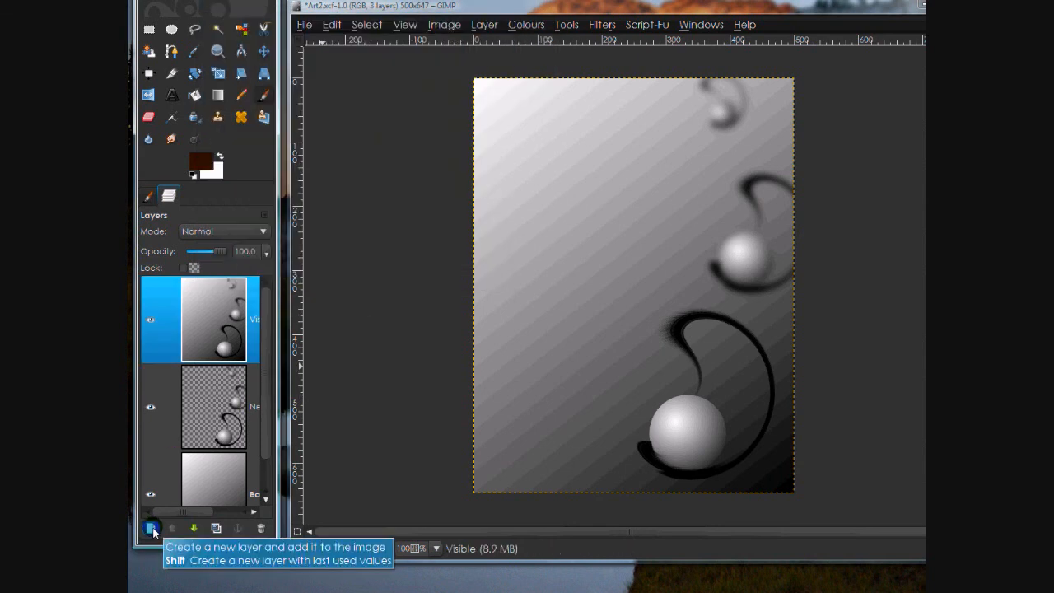
Add a new transparent 500 × 647 px layer above the visible artwork layer
left_click(151, 529)
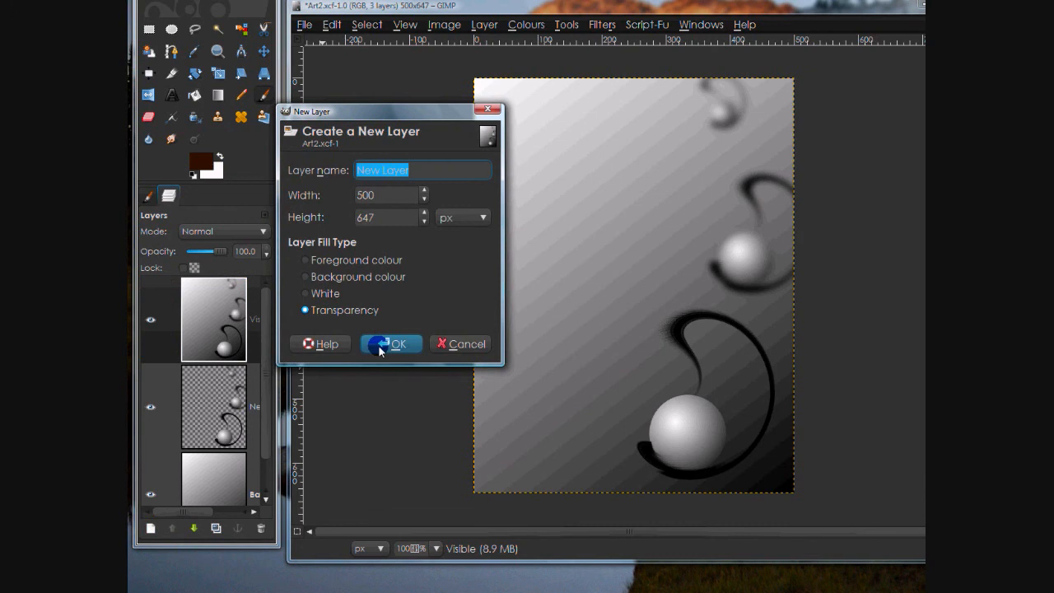
left_click(389, 344)
left_click(210, 313)
left_click(218, 315)
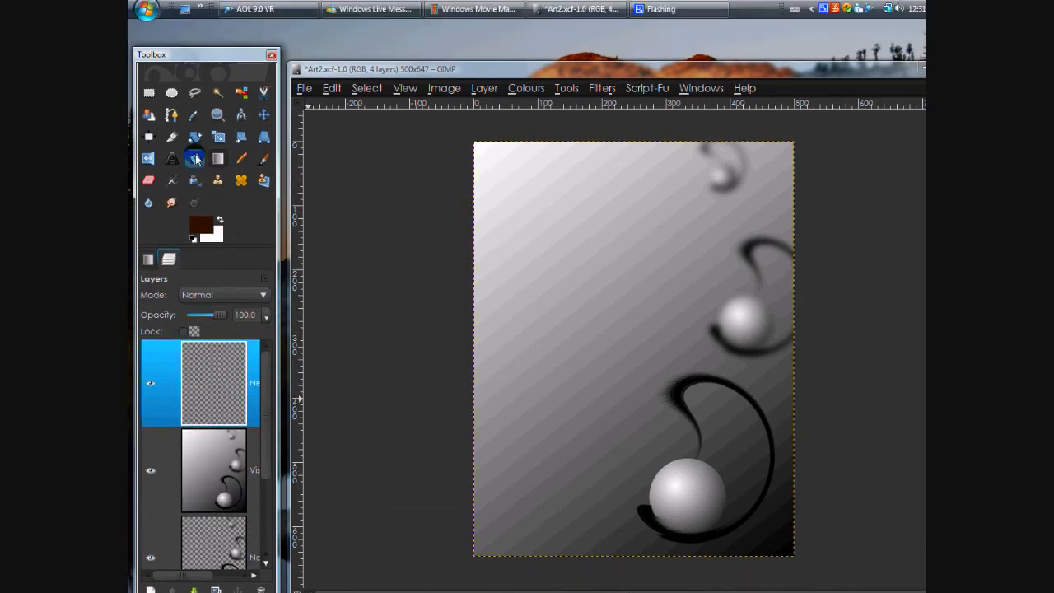
Fill the new layer with the dark brown foreground colour and set its blending mode to Overlay
left_click(195, 96)
left_click(546, 280)
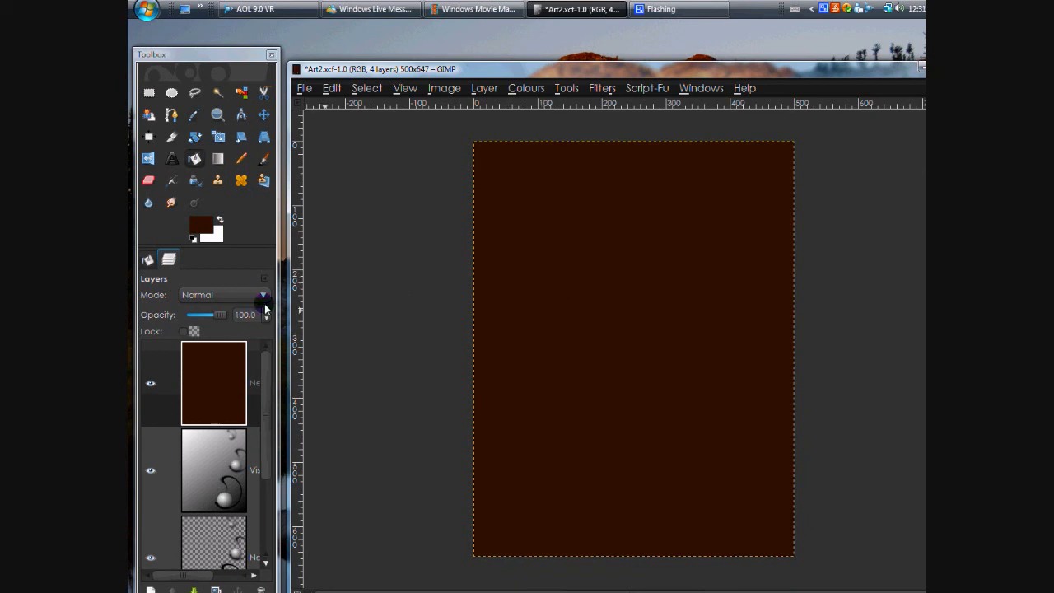
left_click(244, 298)
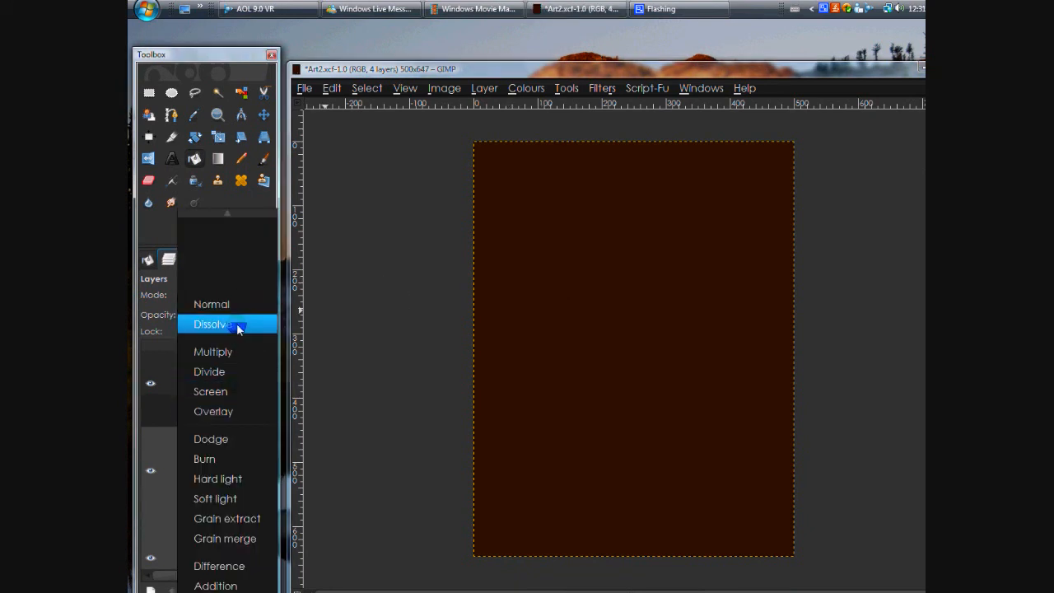
left_click(228, 416)
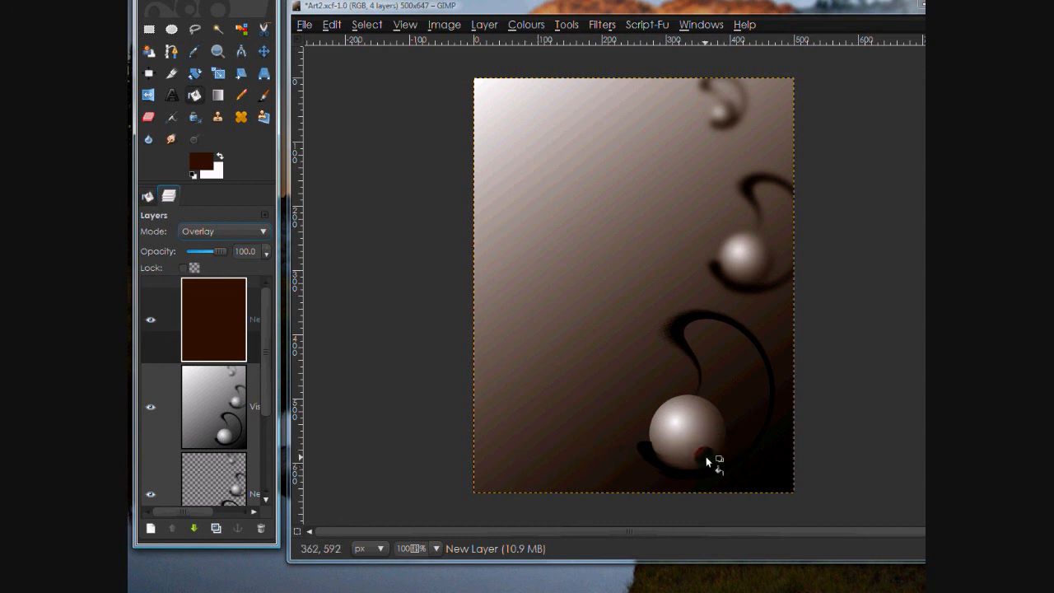
Examine the large sphere's lower edge up close and the brown-tinted artwork as a whole
scroll(710, 461, "up", 3)
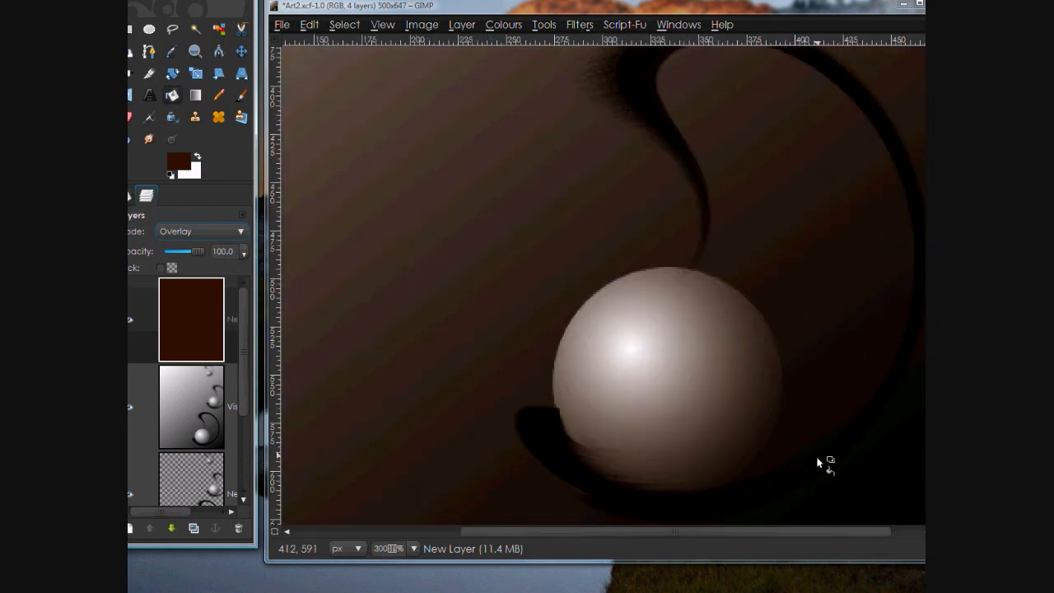
scroll(643, 478, "up", 3)
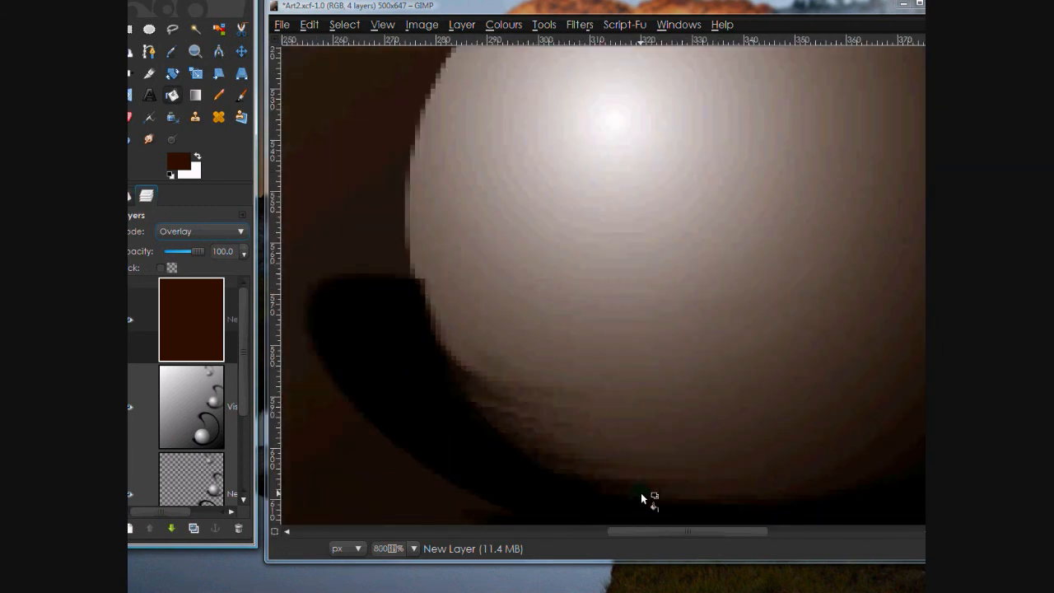
scroll(643, 499, "down", 8)
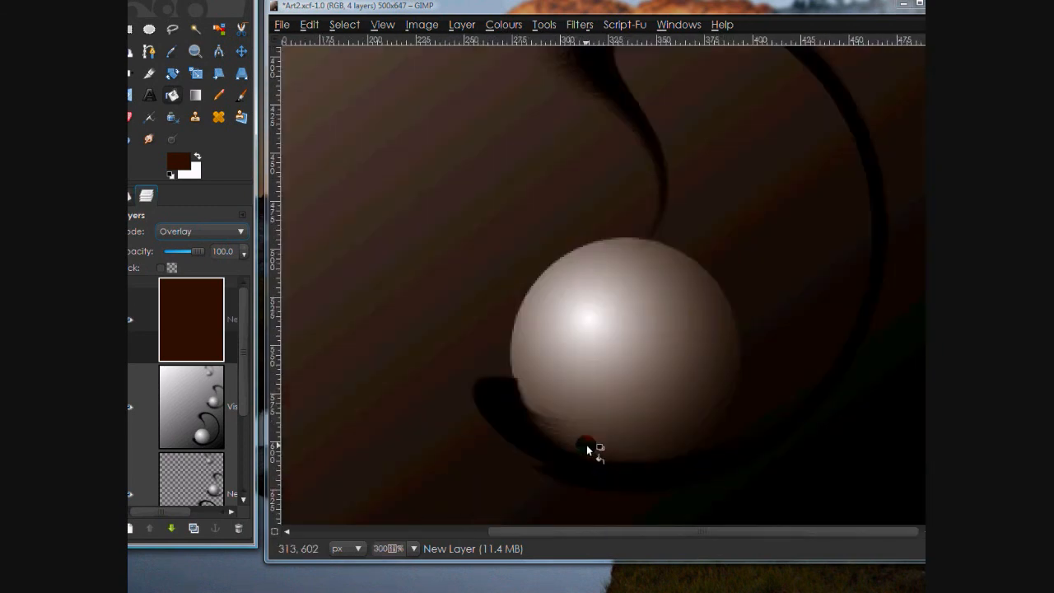
scroll(640, 377, "up", 4)
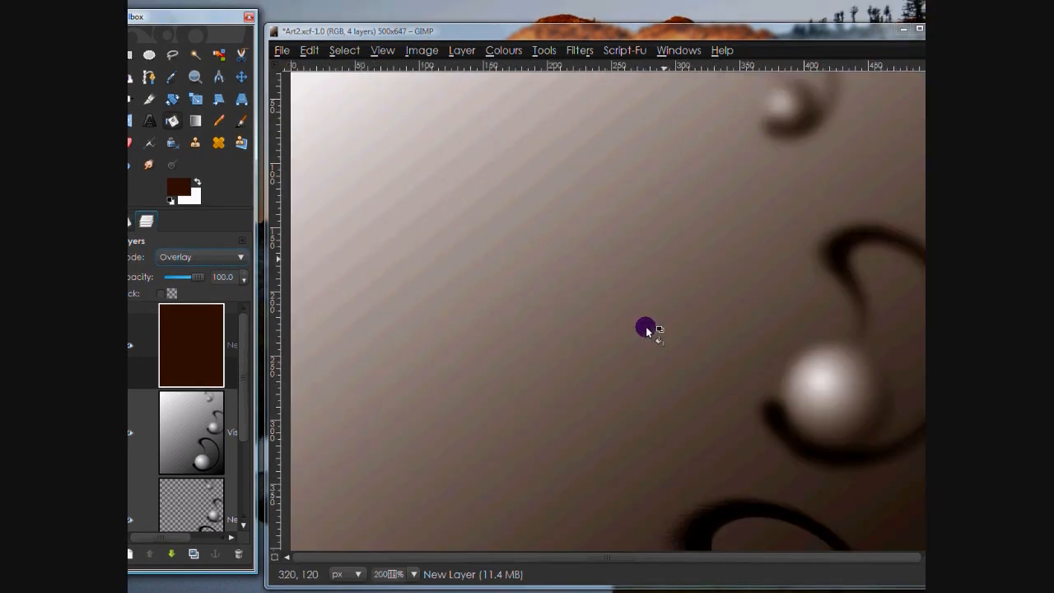
scroll(646, 304, "down", 2)
scroll(646, 328, "up", 1)
scroll(646, 338, "down", 1)
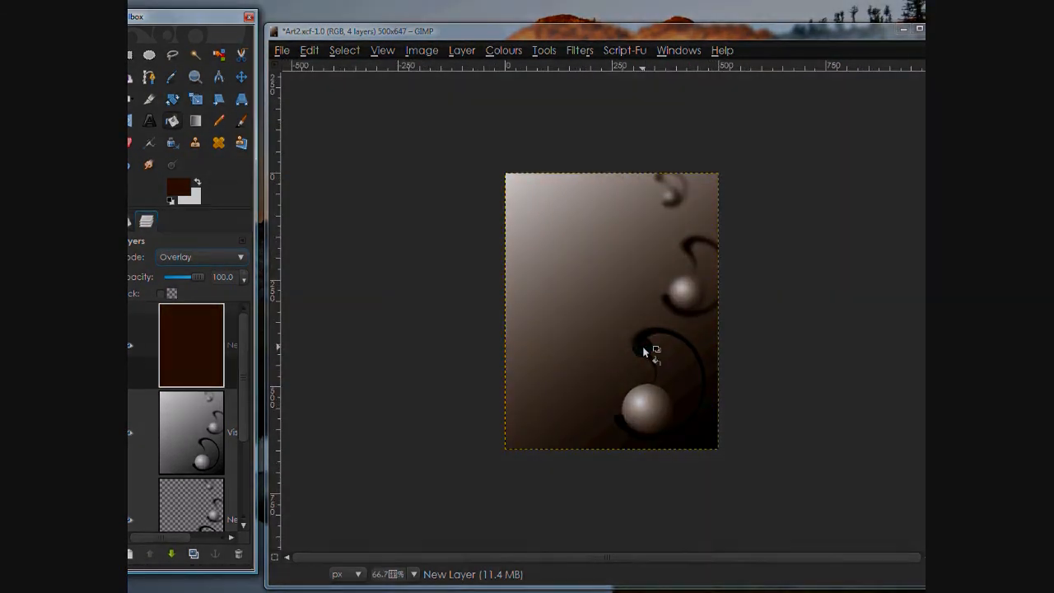